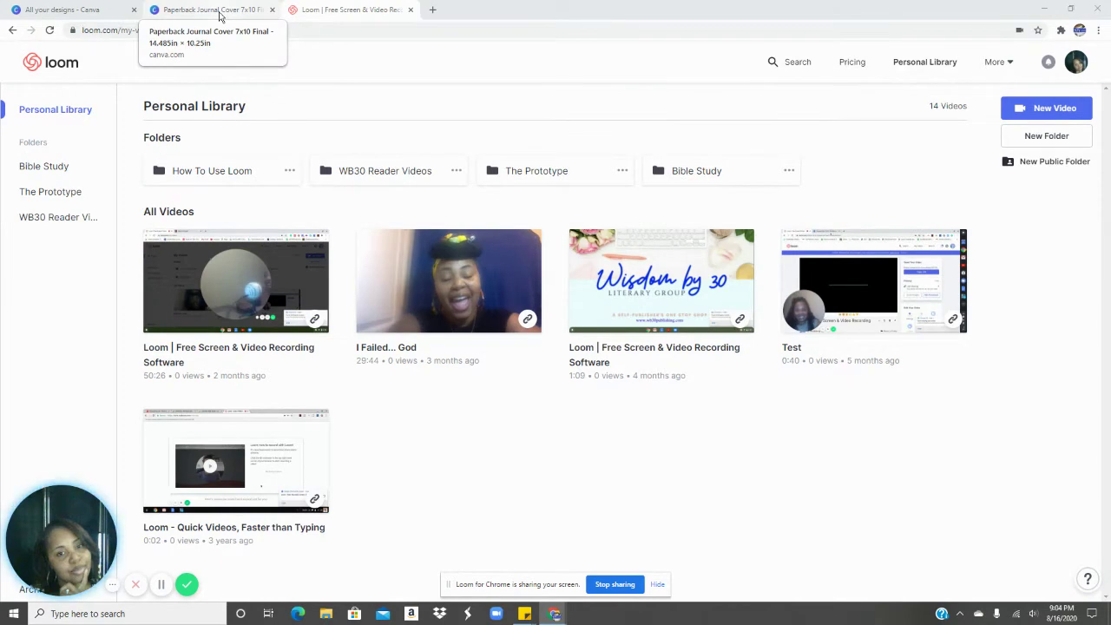
Step: Switch to the Canva tab with the 'Paperback Journal Cover 7x10 Final' design
left_click(221, 12)
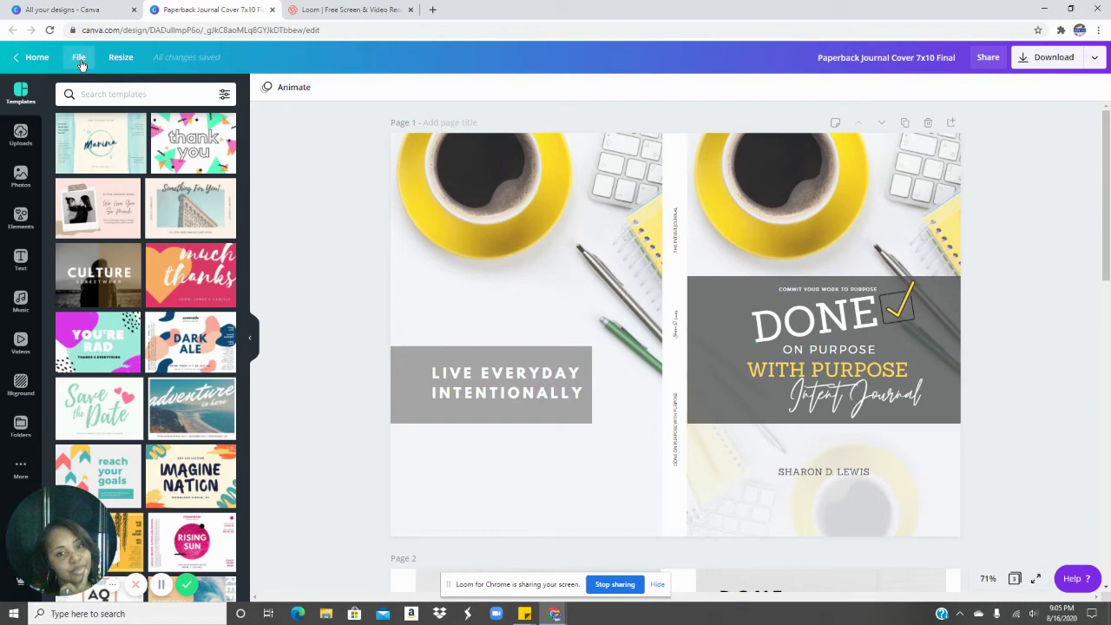
Step: Turn on Show margins from the File menu to outline the cover's safe area
left_click(79, 58)
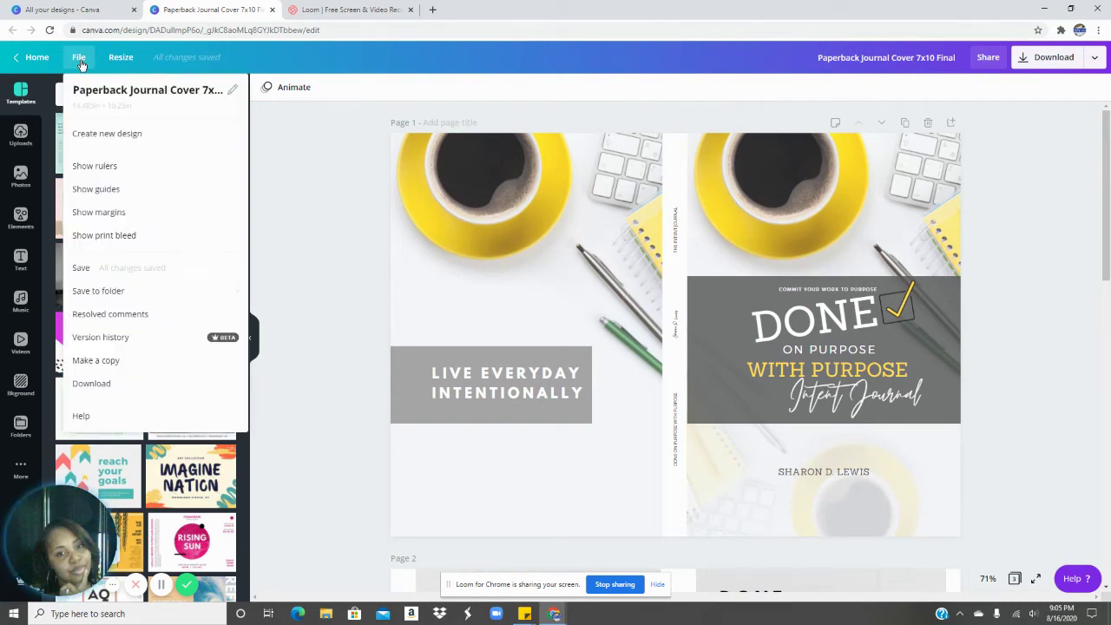
left_click(79, 61)
left_click(79, 61)
left_click(112, 214)
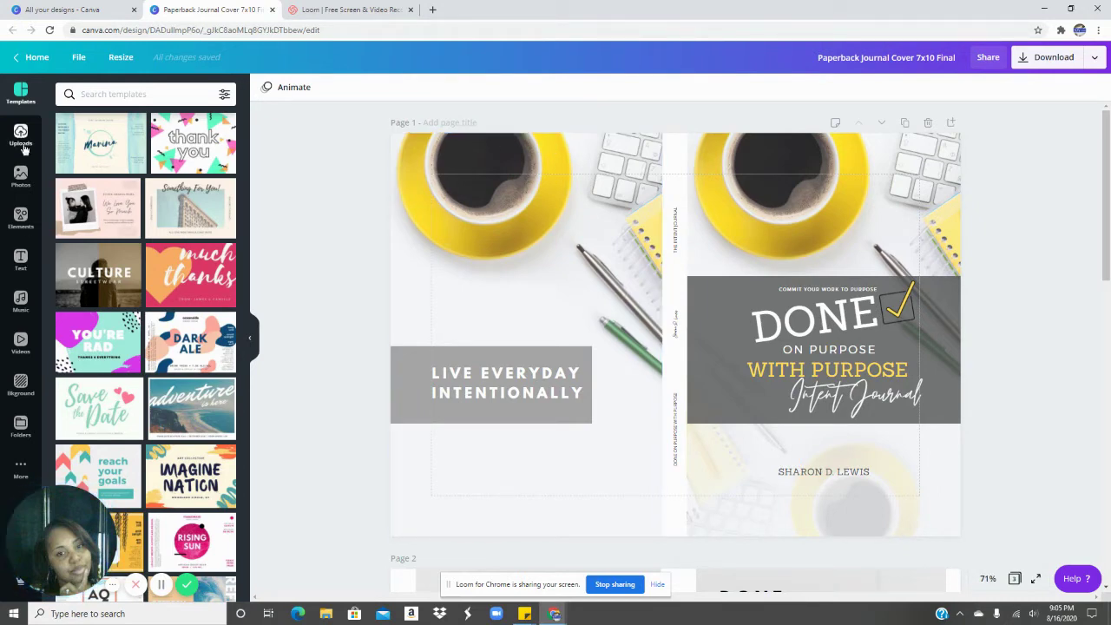
Step: Drop the mother-and-child stock photo into the back-cover frame, replacing the desk photo
left_click(20, 176)
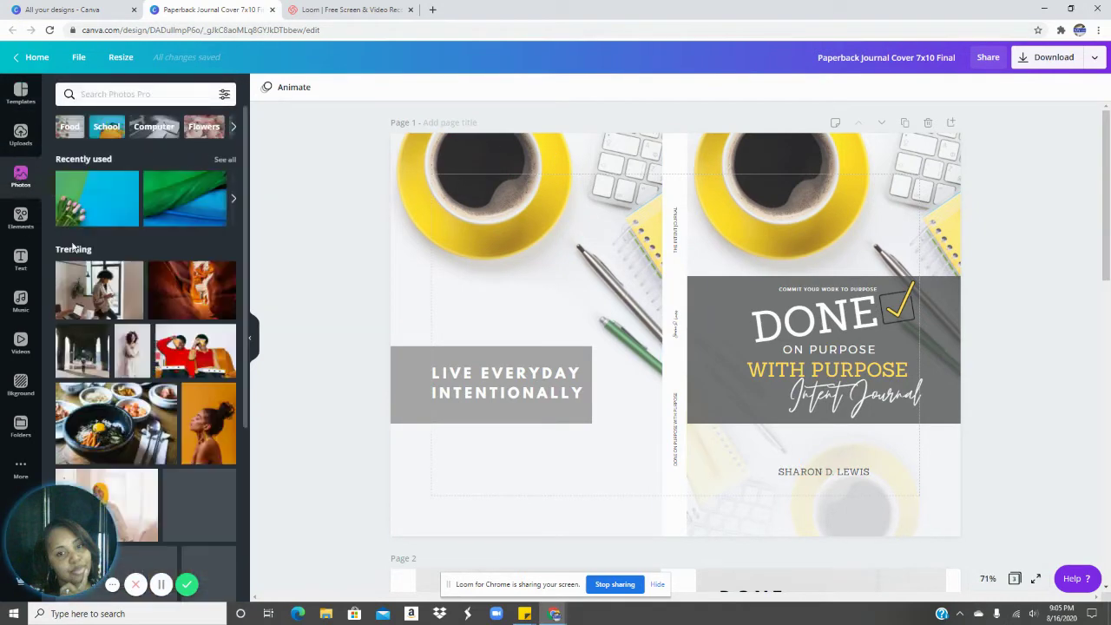
scroll(122, 344, "down", 5)
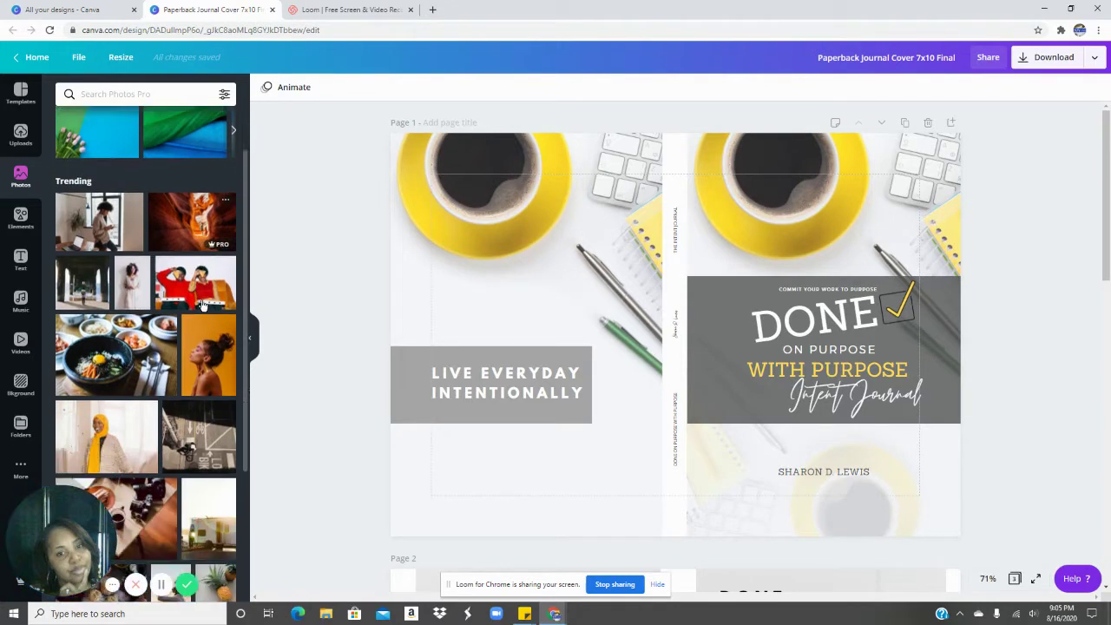
scroll(153, 272, "down", 3)
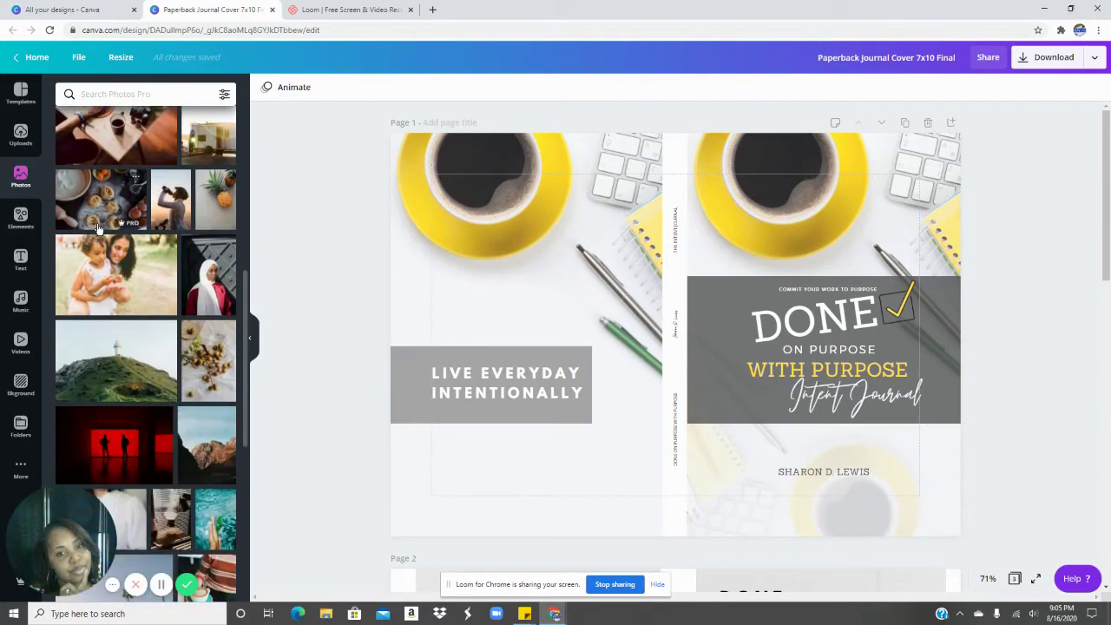
left_click(106, 271)
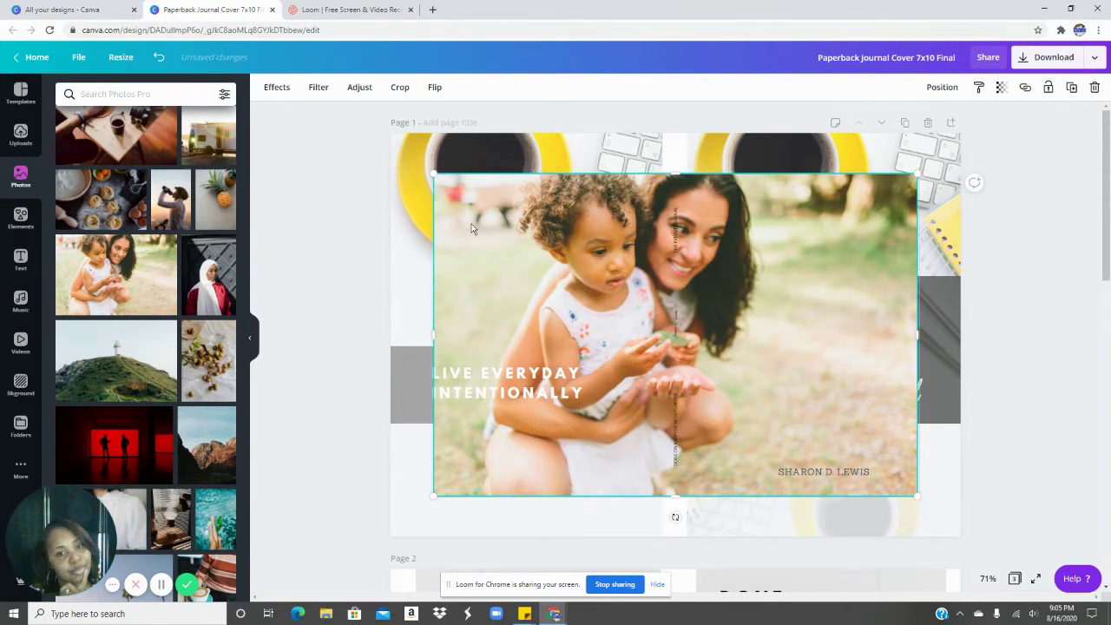
mouse_move(472, 229)
left_mouse_down()
mouse_move(428, 191)
mouse_move(486, 243)
left_mouse_up()
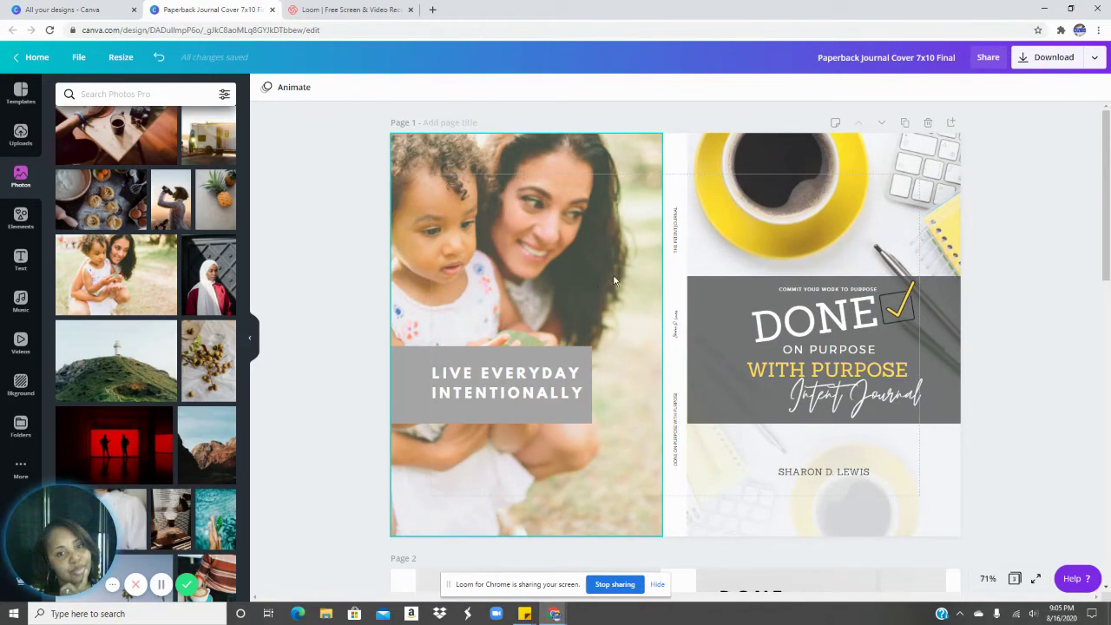
Step: List all Frames elements and check the Portrait Frame with Border details
left_click(15, 222)
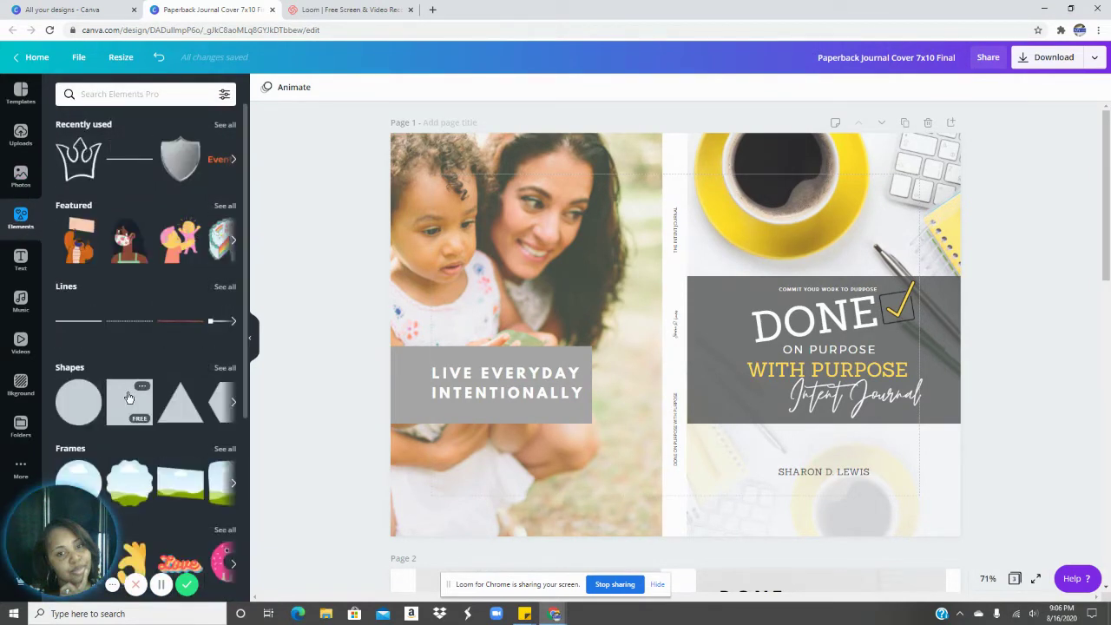
scroll(63, 283, "down", 2)
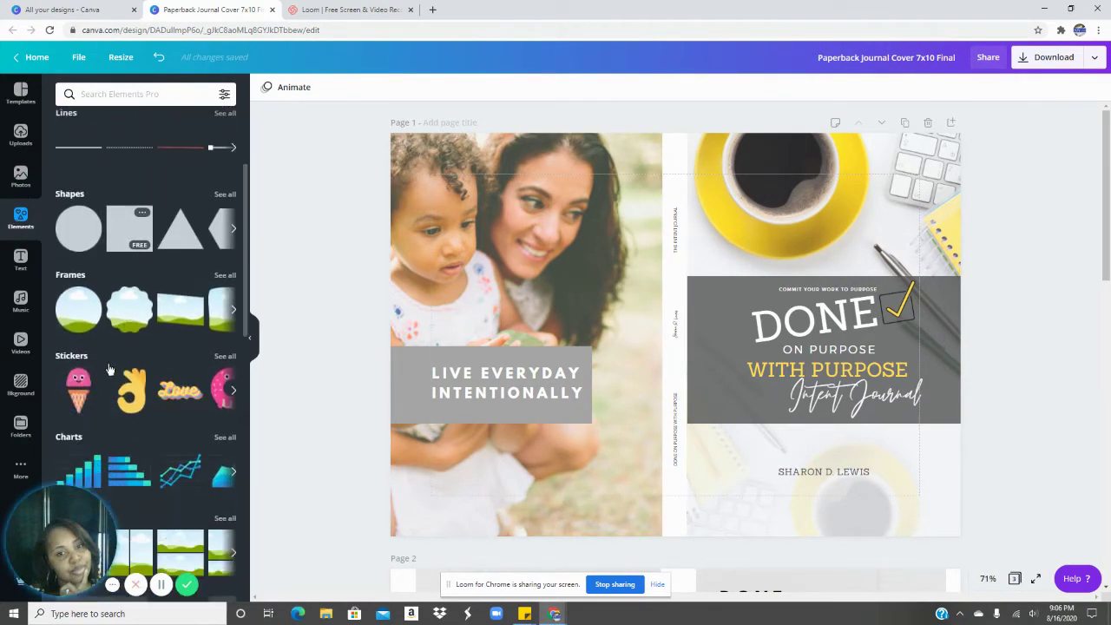
left_click(64, 276)
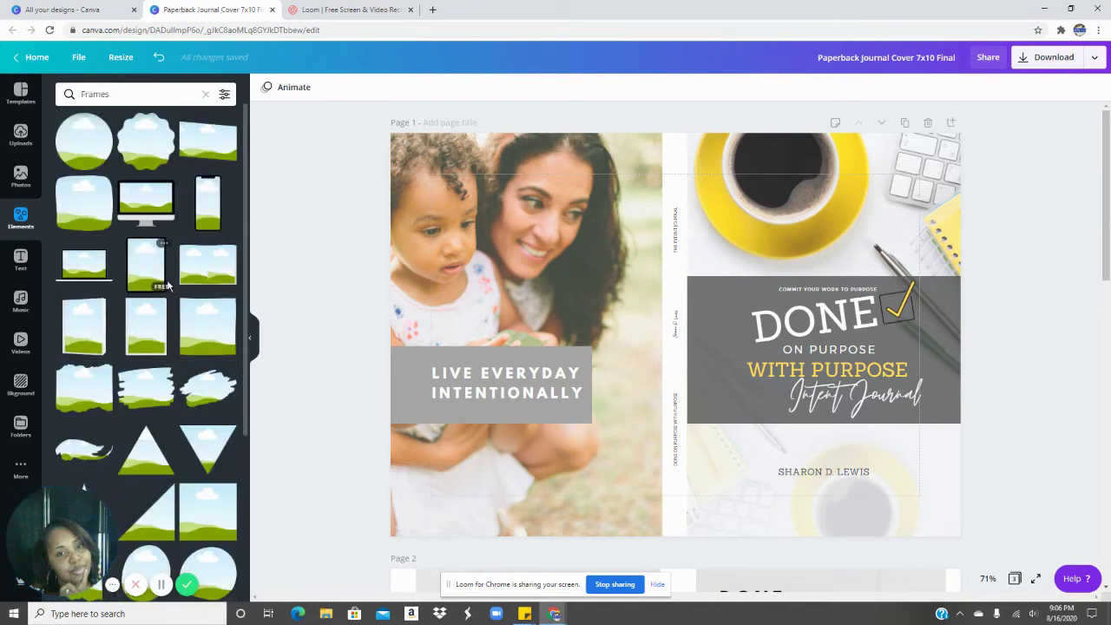
scroll(209, 343, "down", 3)
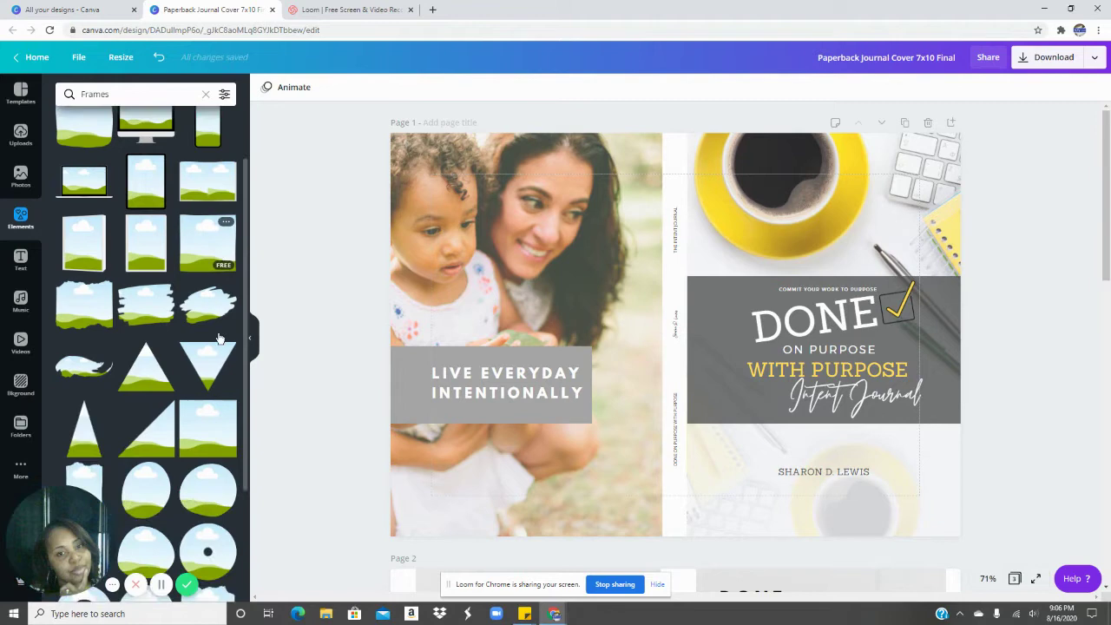
scroll(219, 341, "down", 1)
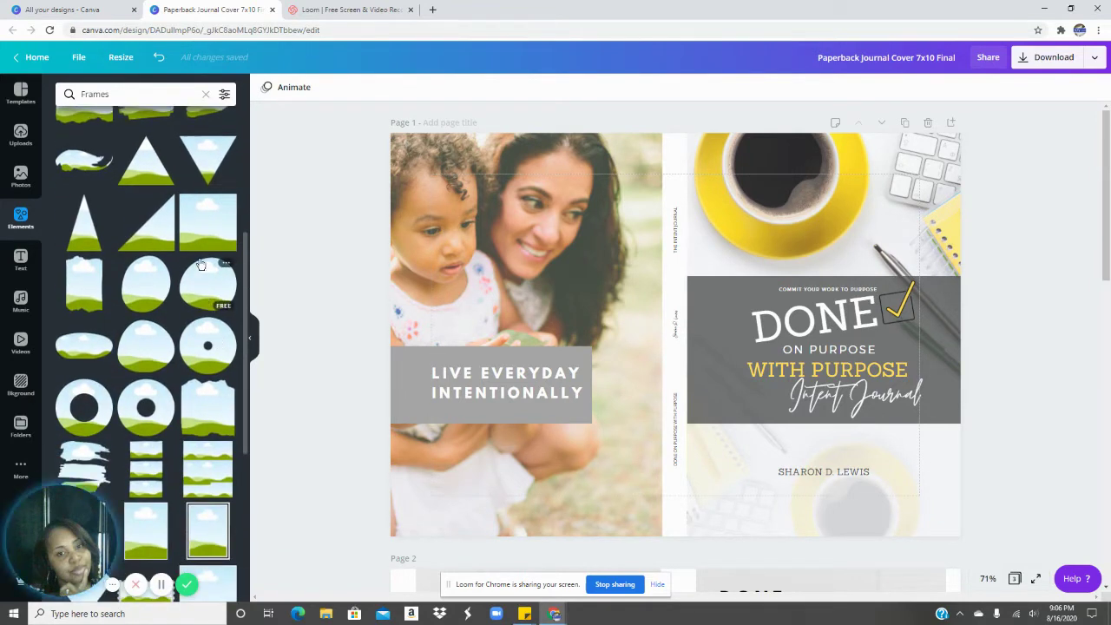
scroll(156, 488, "down", 2)
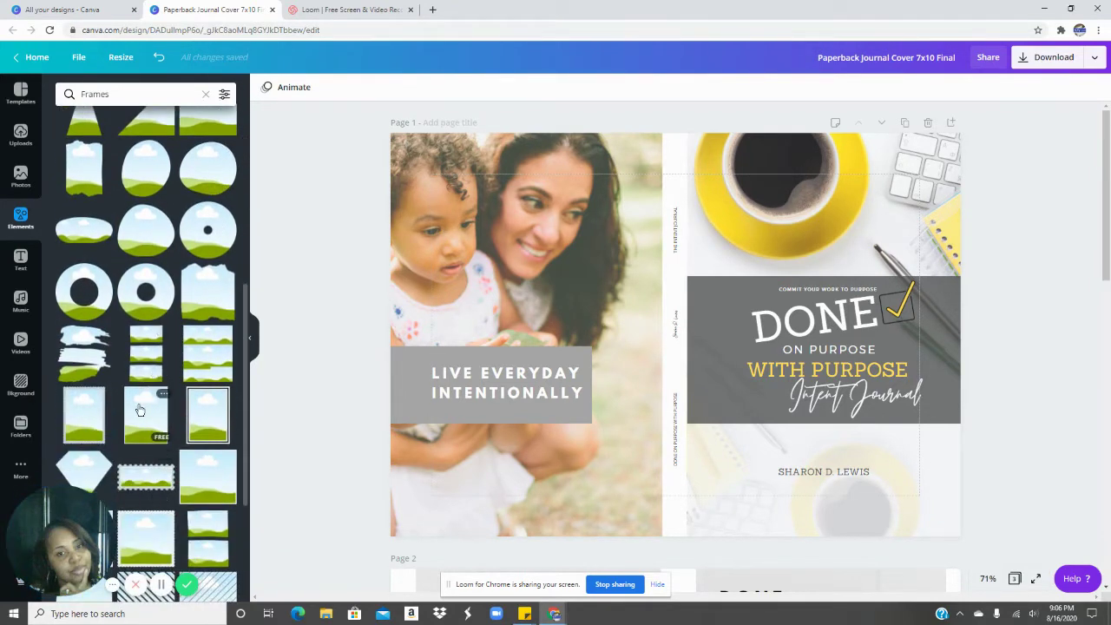
left_click(165, 396)
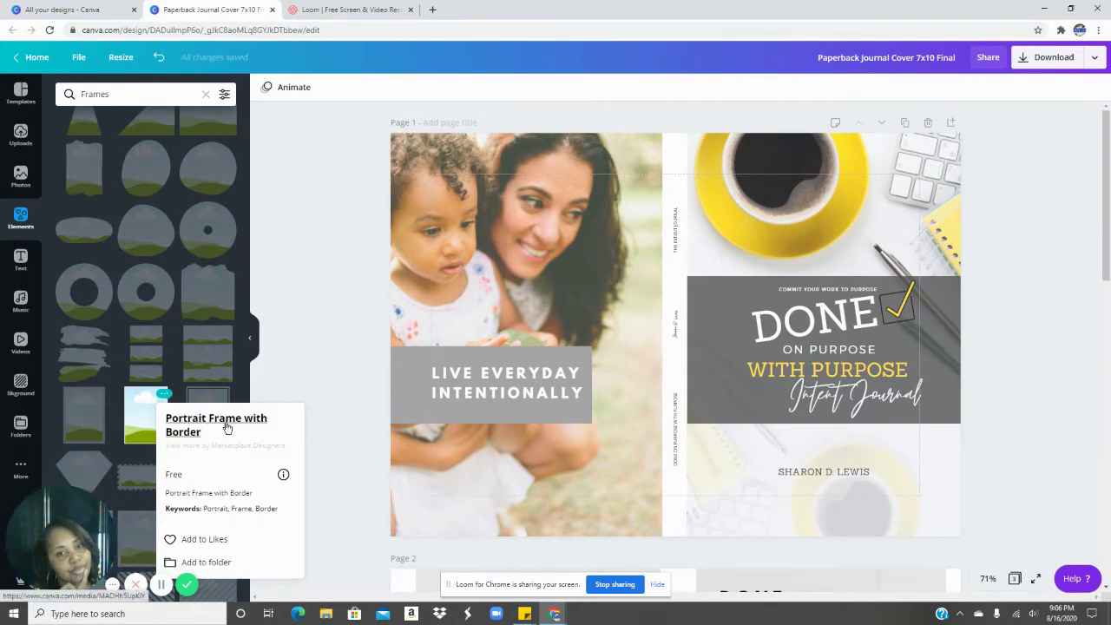
left_click(135, 416)
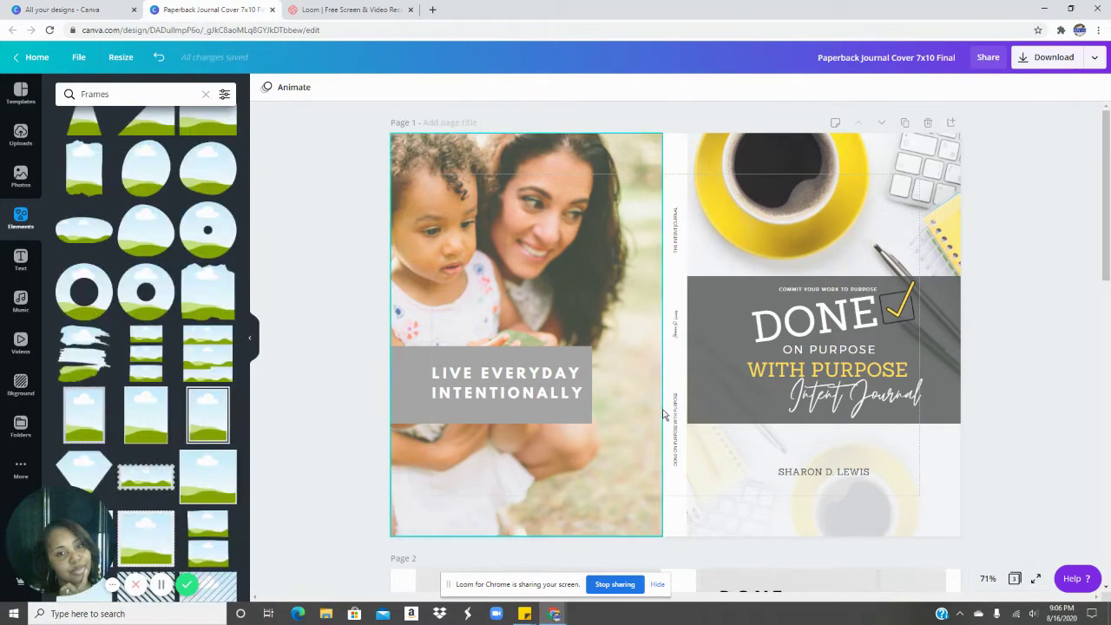
Step: Add the Portrait Frame with Border at the top-left corner and stretch it across the left half
left_click(146, 424)
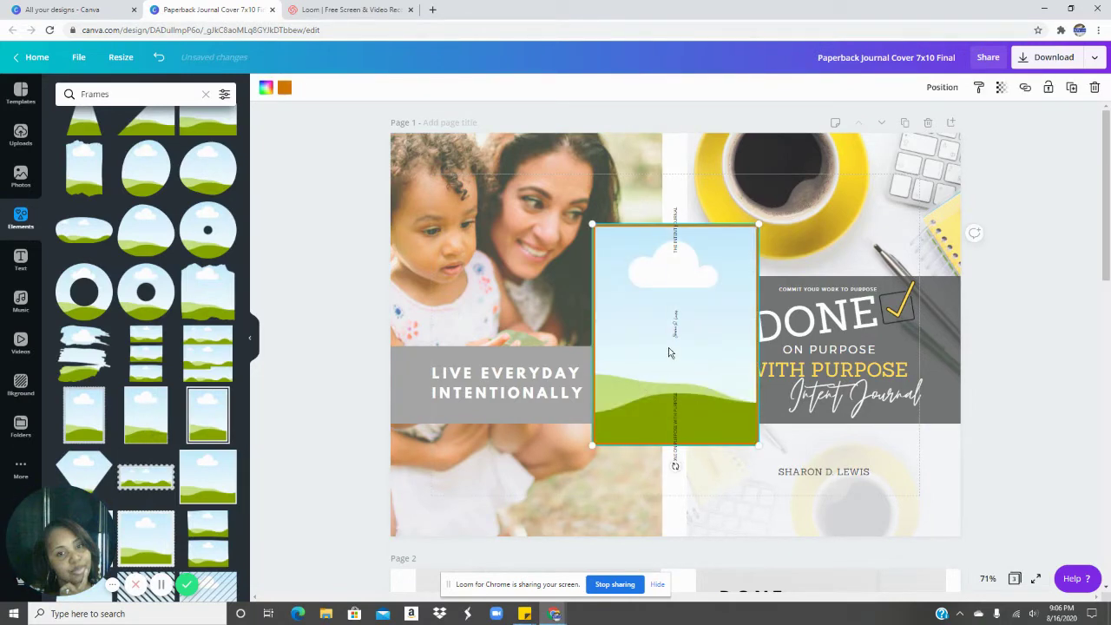
left_click_drag(668, 352, 425, 261)
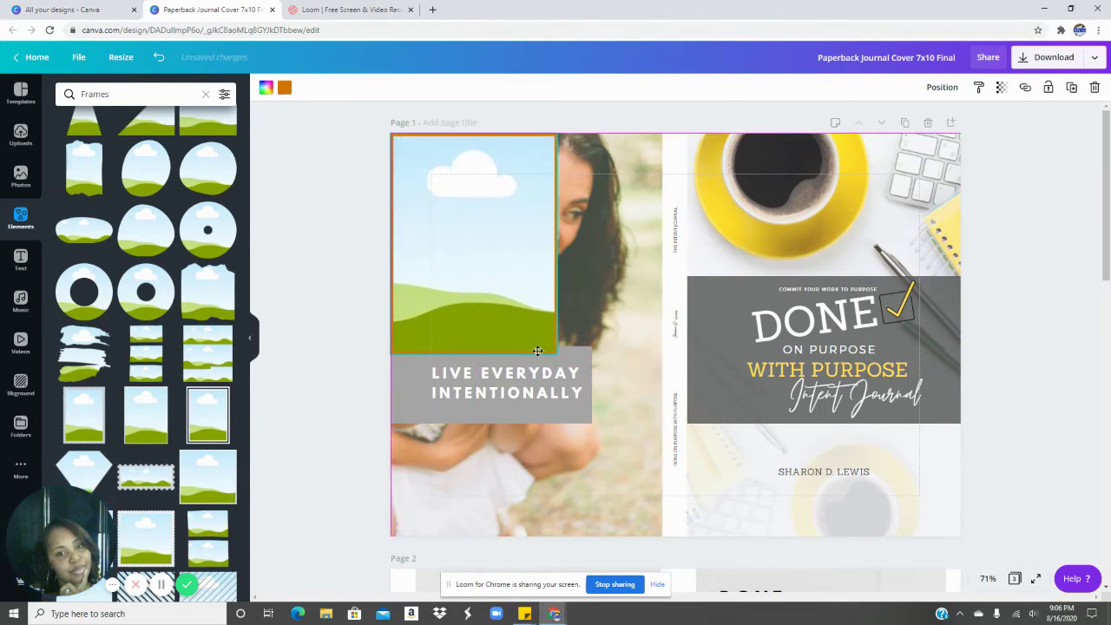
left_click_drag(538, 350, 539, 351)
left_click_drag(579, 390, 619, 531)
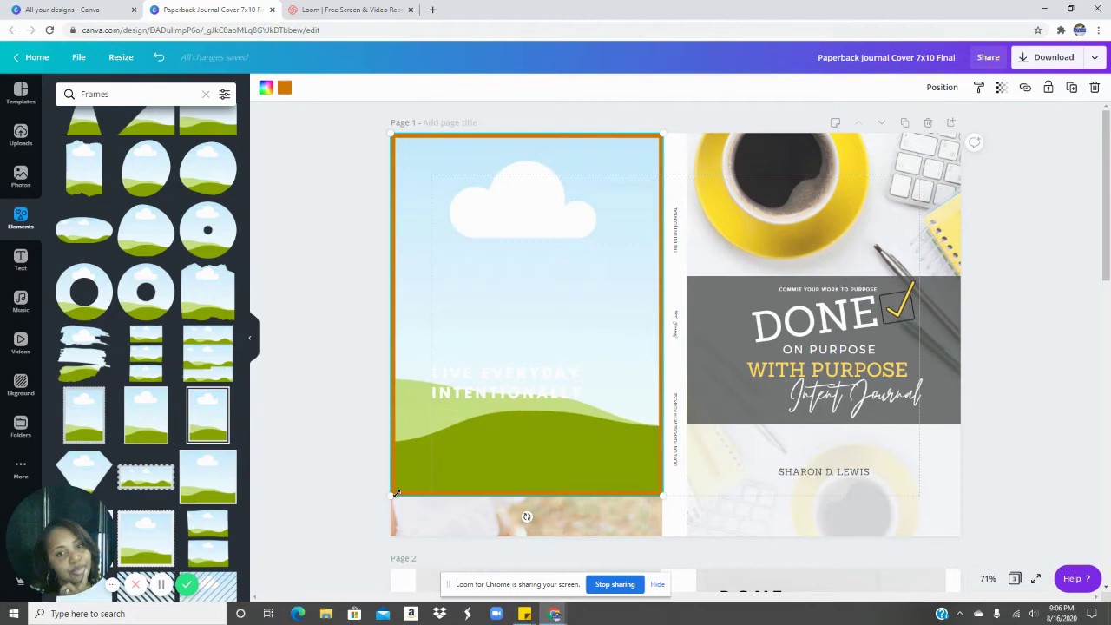
mouse_move(392, 496)
left_mouse_down()
mouse_move(392, 526)
mouse_move(408, 514)
mouse_move(378, 524)
mouse_move(396, 510)
mouse_move(379, 516)
mouse_move(384, 504)
mouse_move(404, 504)
left_mouse_up()
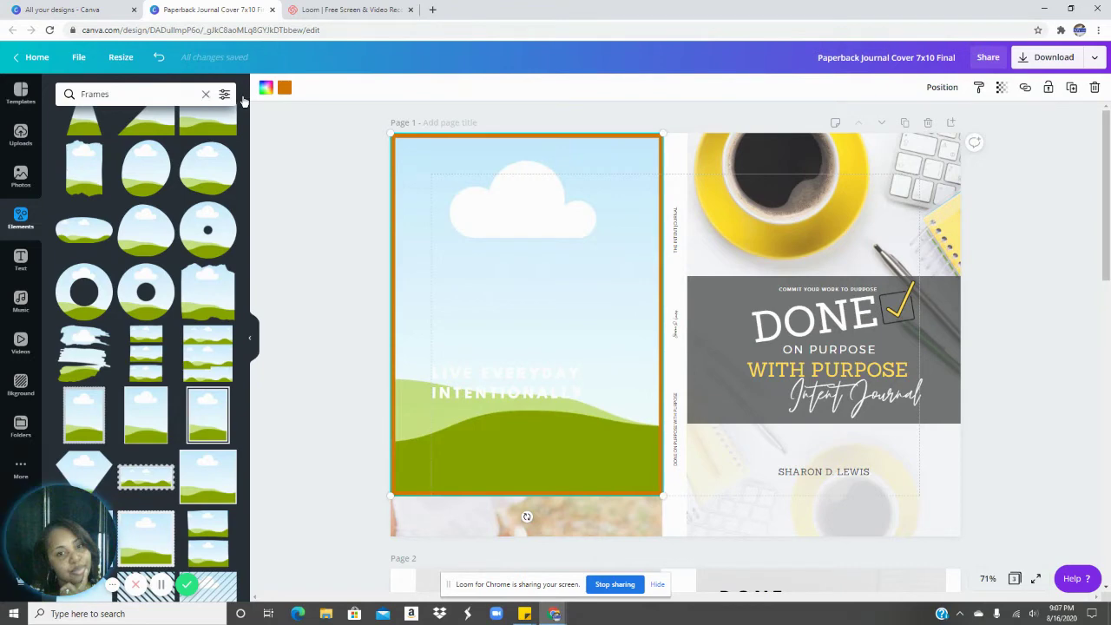
Step: Delete the frame and the old photo grid from the left half
left_click(1095, 87)
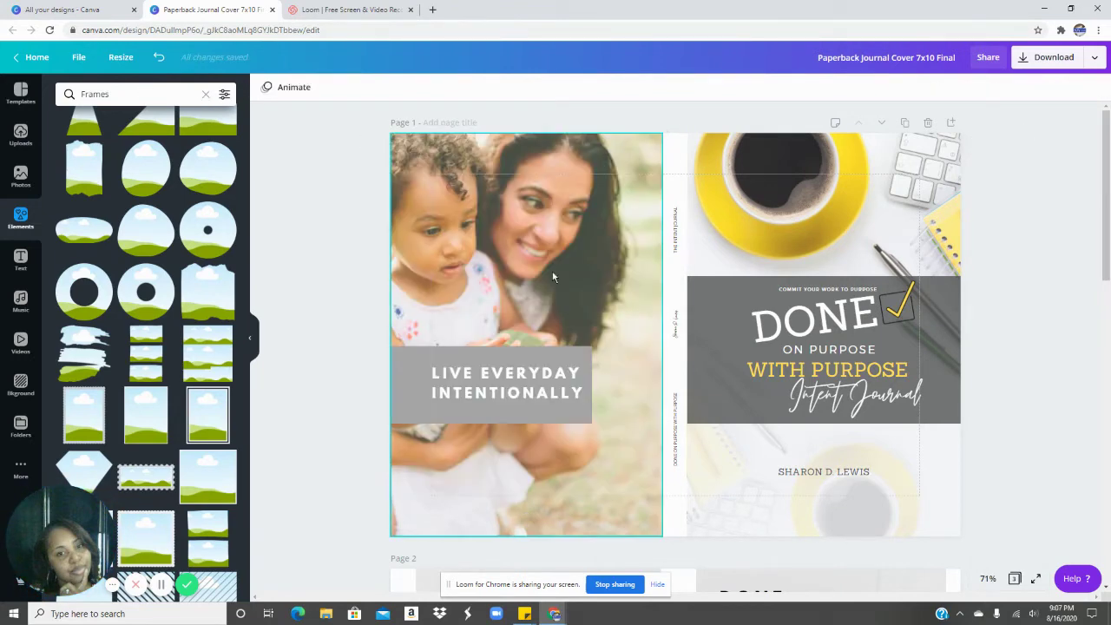
left_click(415, 152)
left_click(1094, 88)
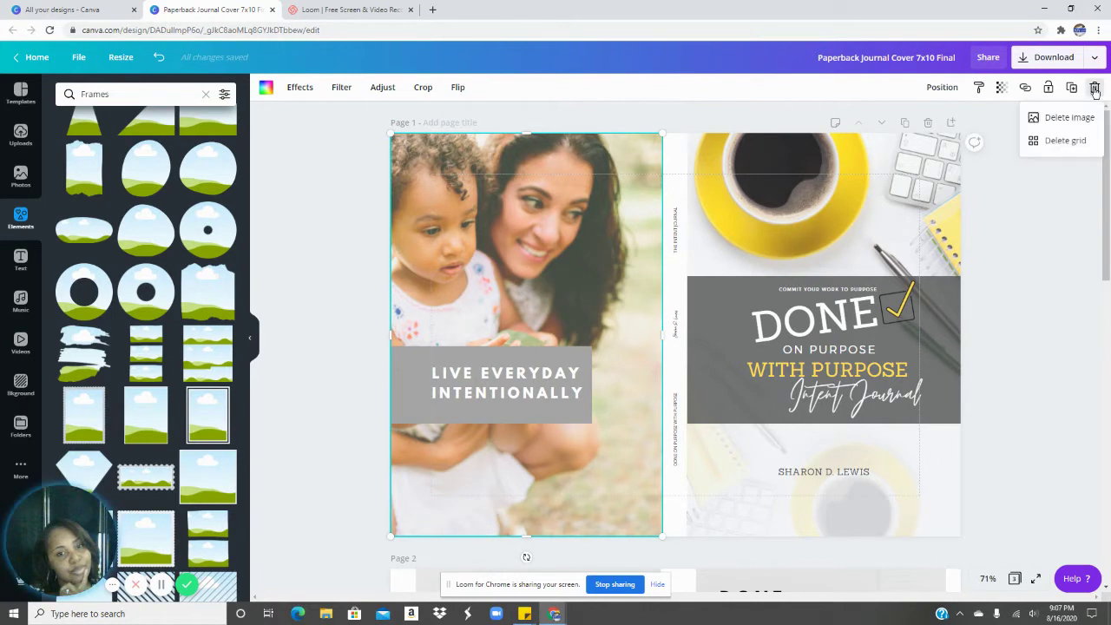
left_click(1052, 144)
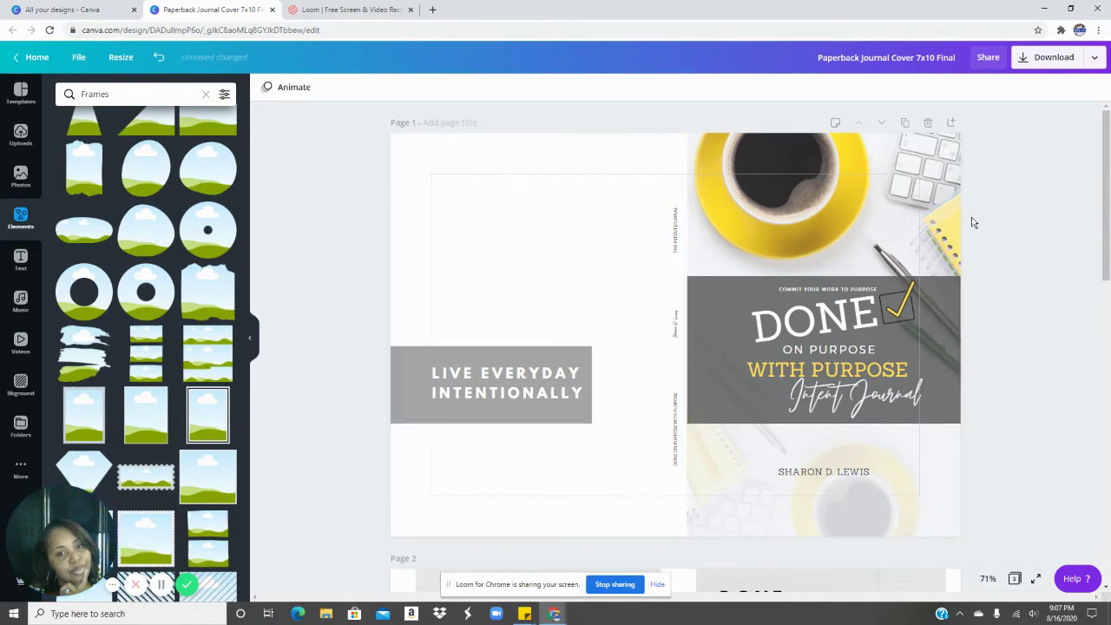
Step: Re-add the mother-and-child photo, snap it top-left and size it to the back cover (~6.8 in wide)
left_click(19, 177)
left_click(115, 274)
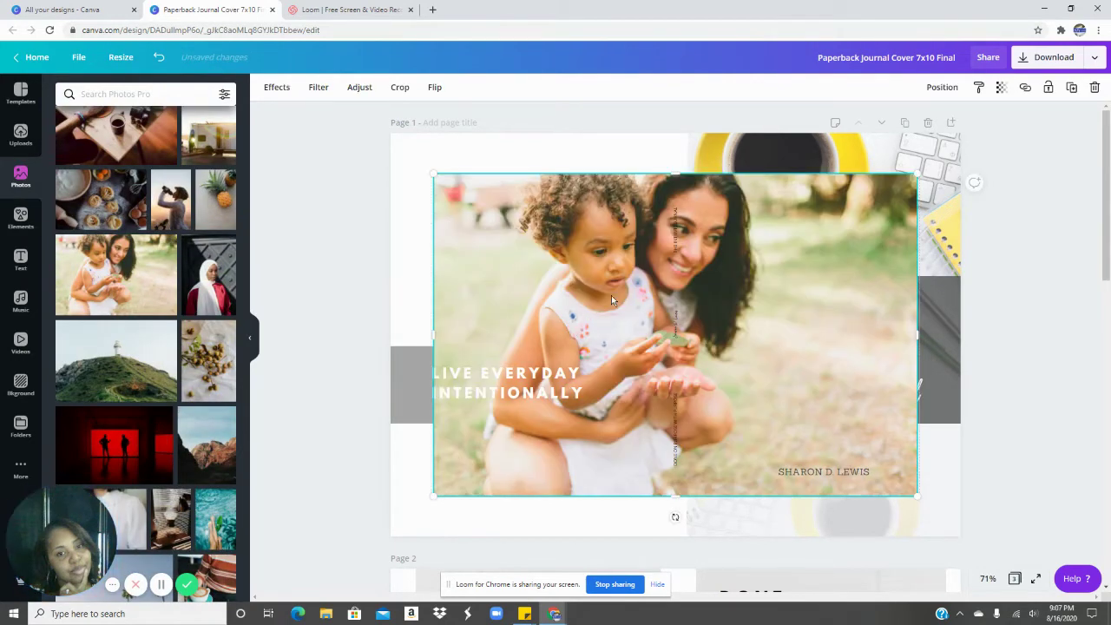
left_click_drag(475, 221, 490, 198)
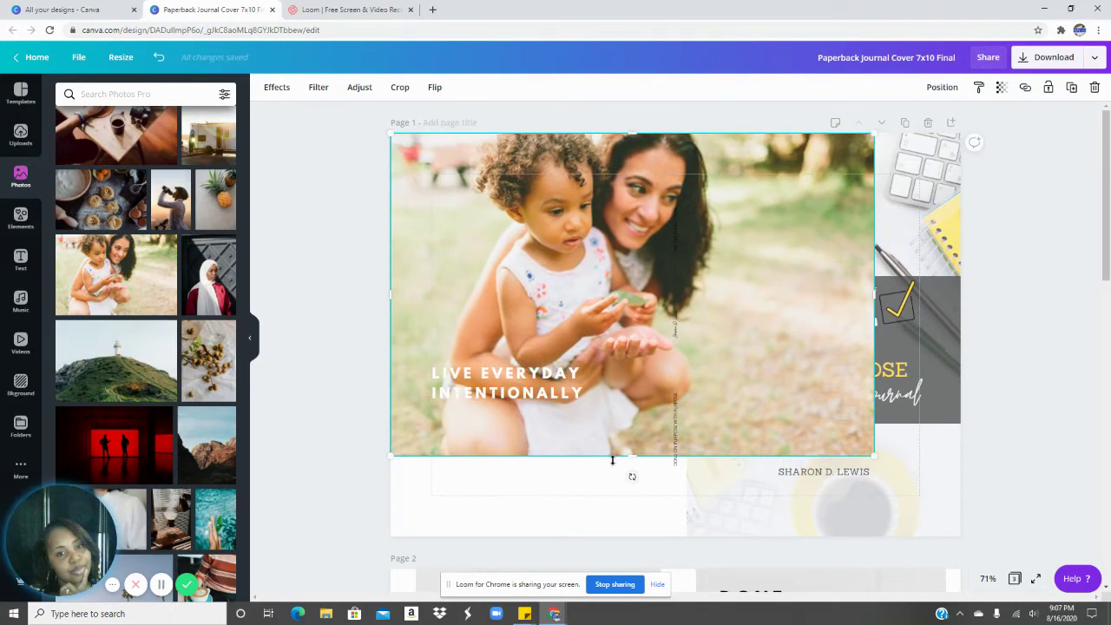
left_click_drag(618, 457, 621, 537)
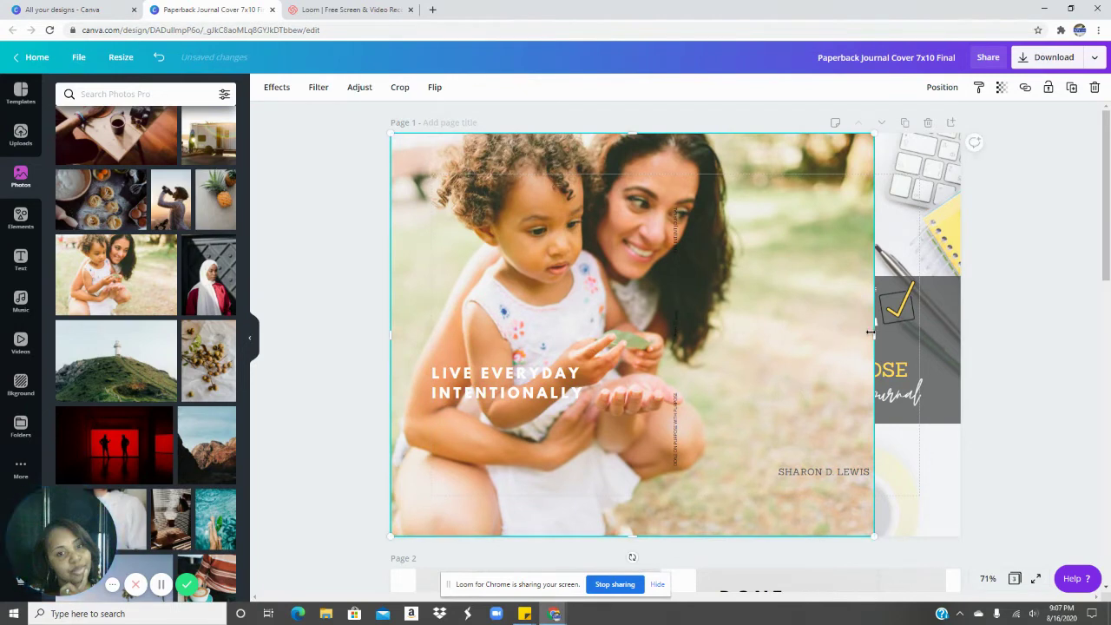
left_click_drag(869, 330, 653, 353)
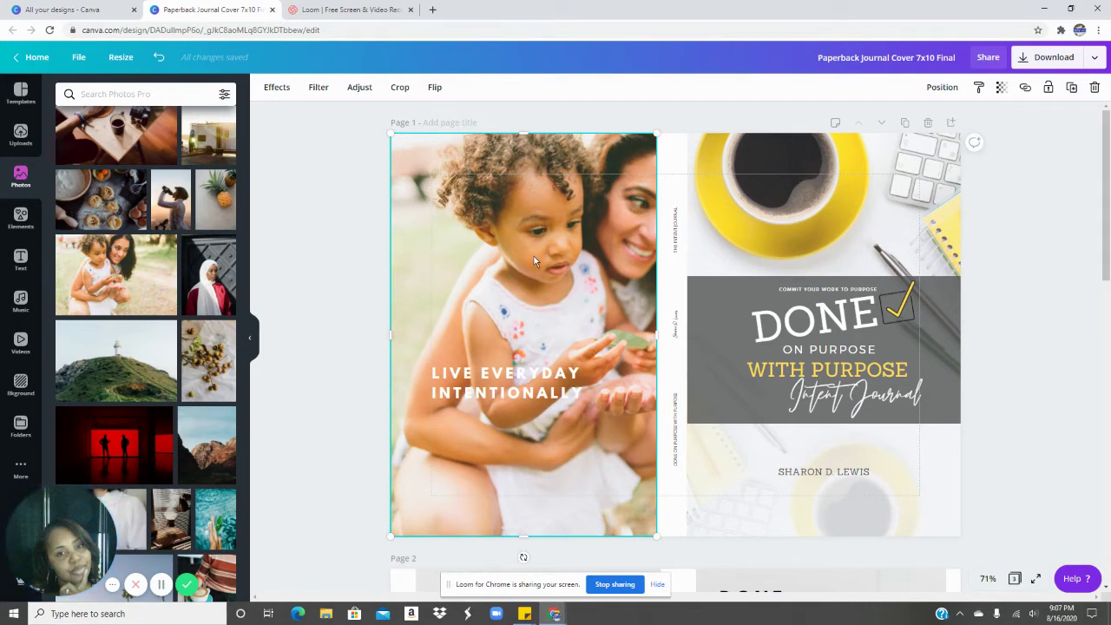
Step: Crop the mother-and-child photo, shifting it within the crop to fit the back cover
left_click(401, 87)
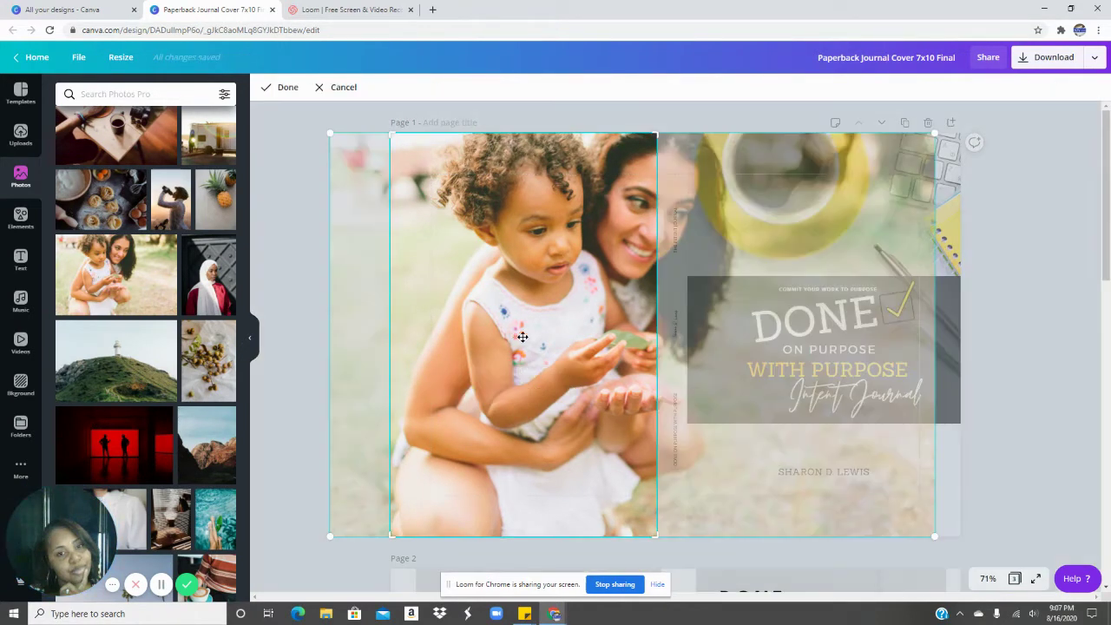
left_click_drag(544, 311, 471, 305)
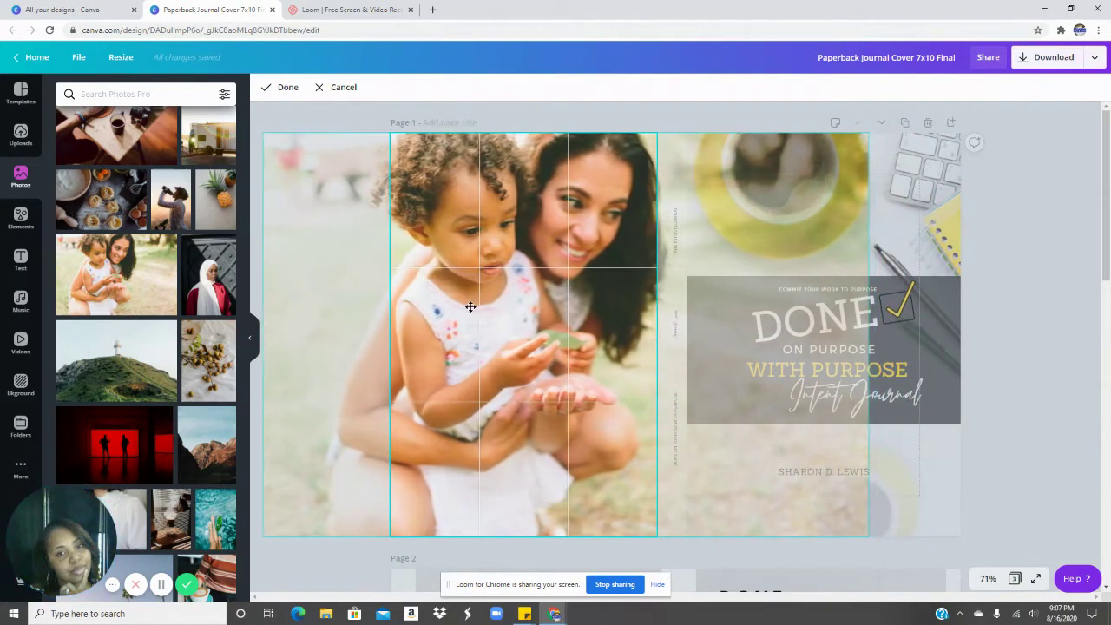
left_click(288, 87)
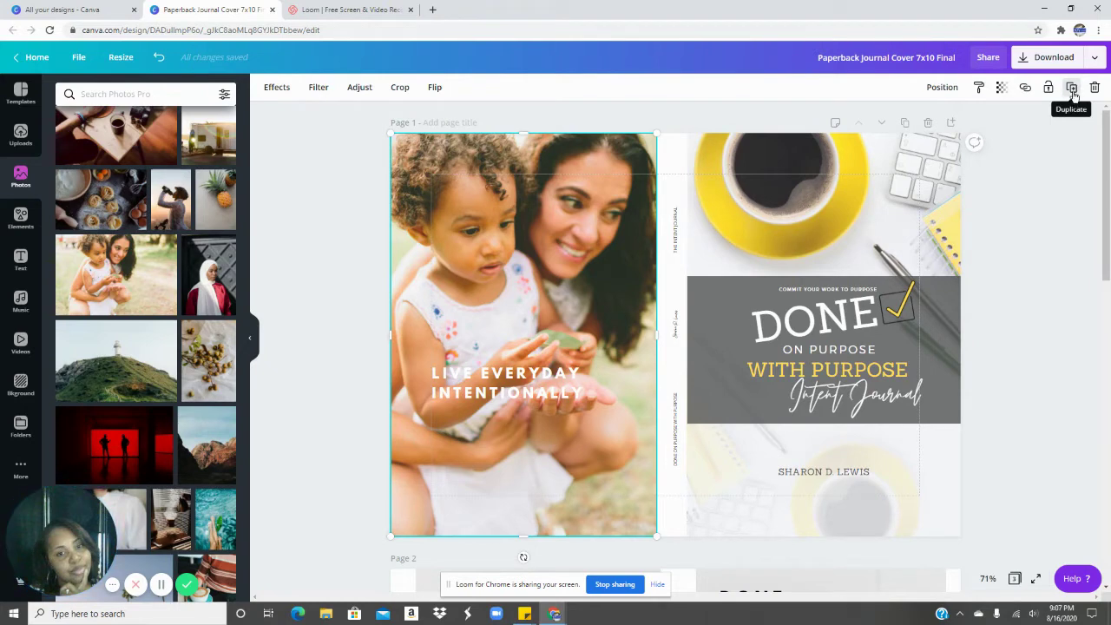
Step: Duplicate the mother-and-child photo onto the front cover and stretch it to the right edge
left_click(1072, 89)
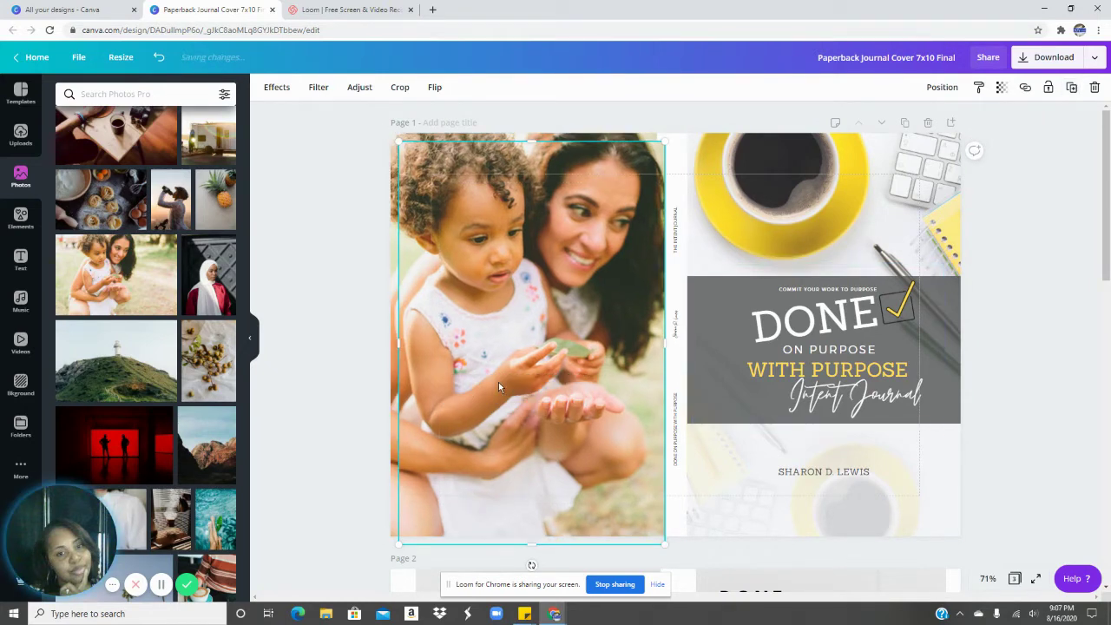
left_click_drag(499, 386, 783, 375)
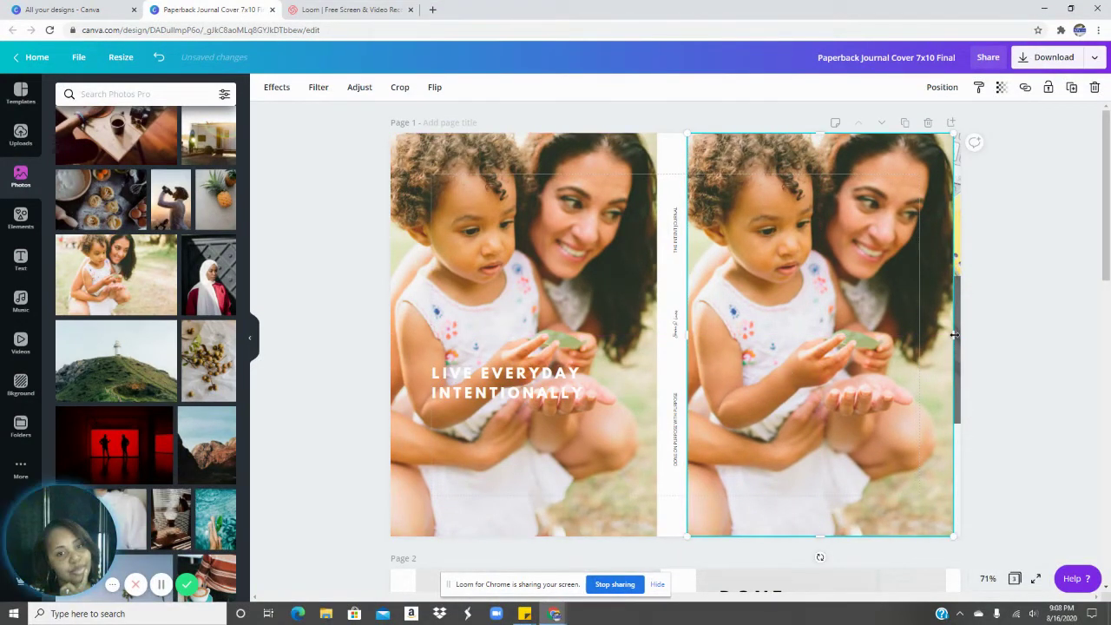
left_click_drag(953, 335, 957, 333)
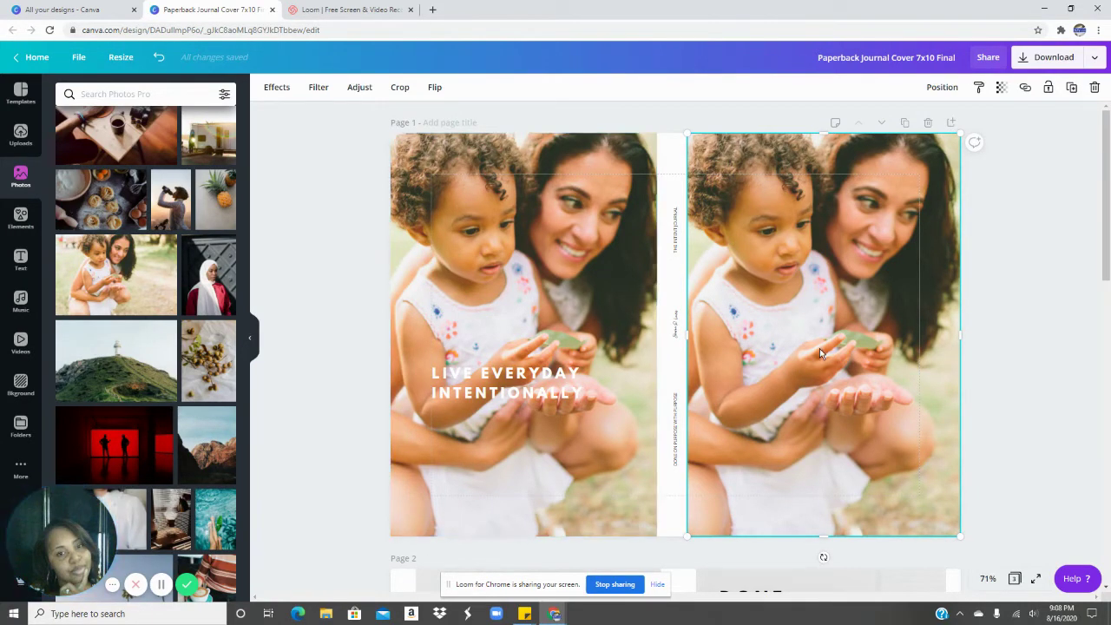
left_click(991, 384)
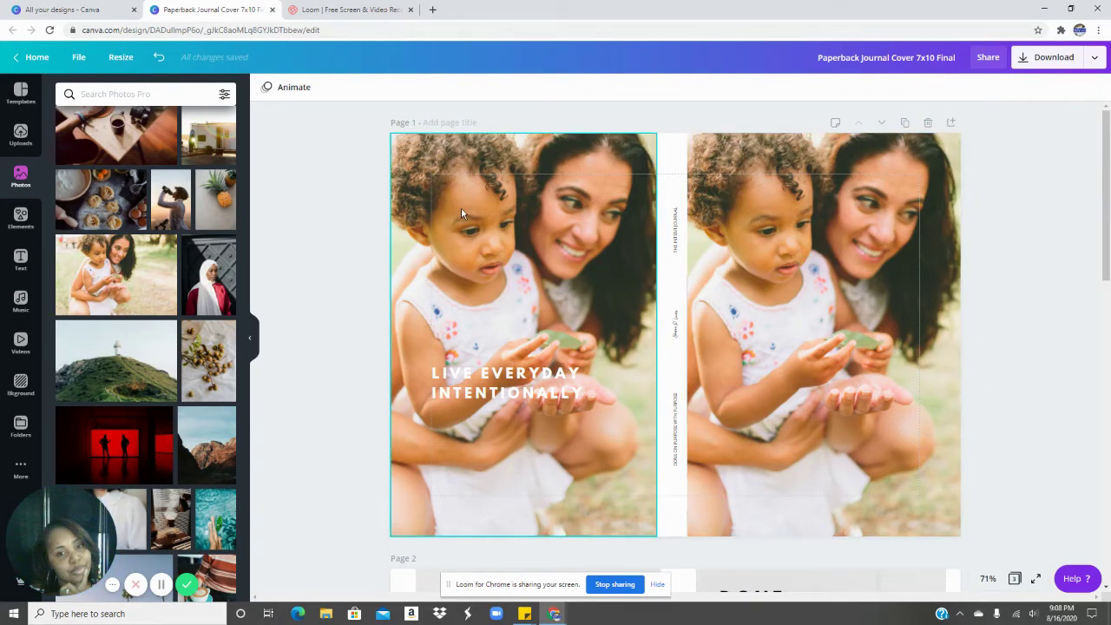
Step: Ungroup the vertical spine text and select the lower spine text box
left_click(675, 222)
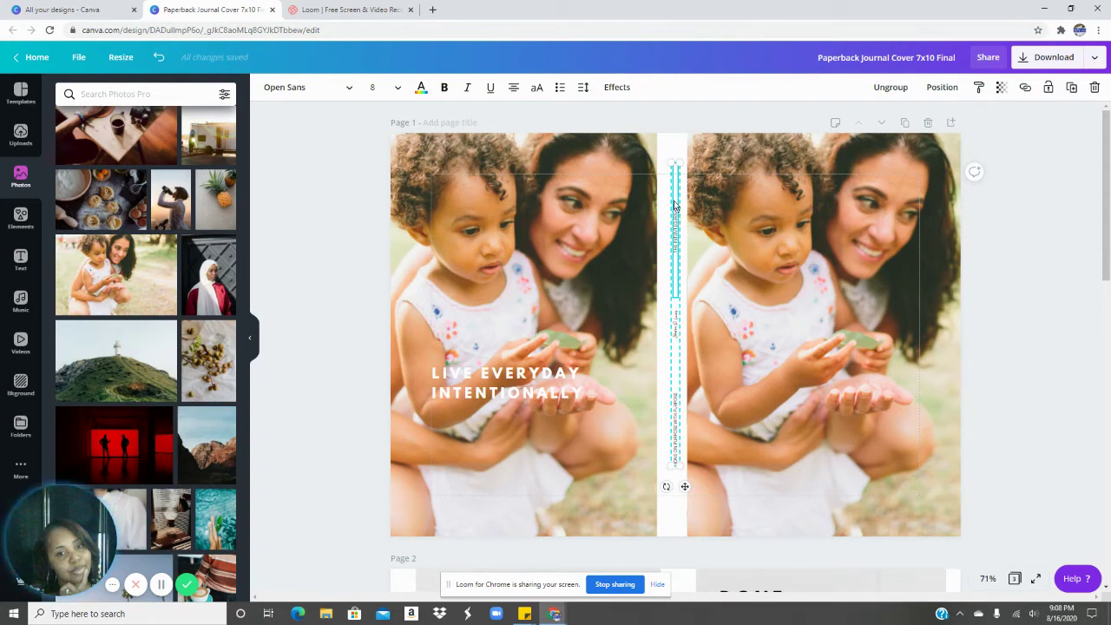
left_click(885, 90)
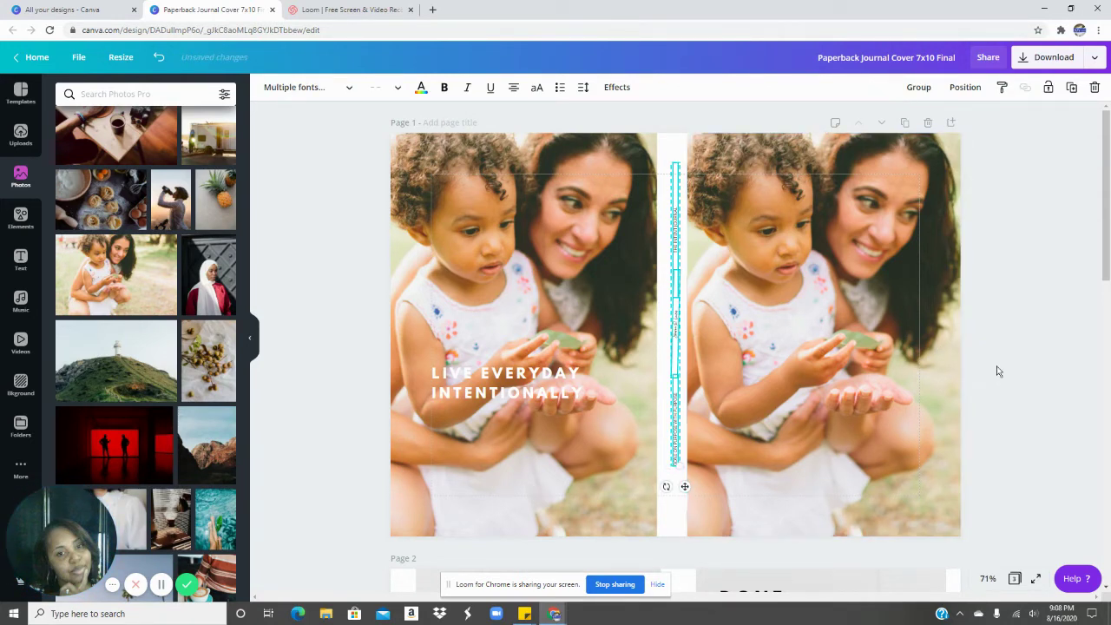
left_click(1019, 366)
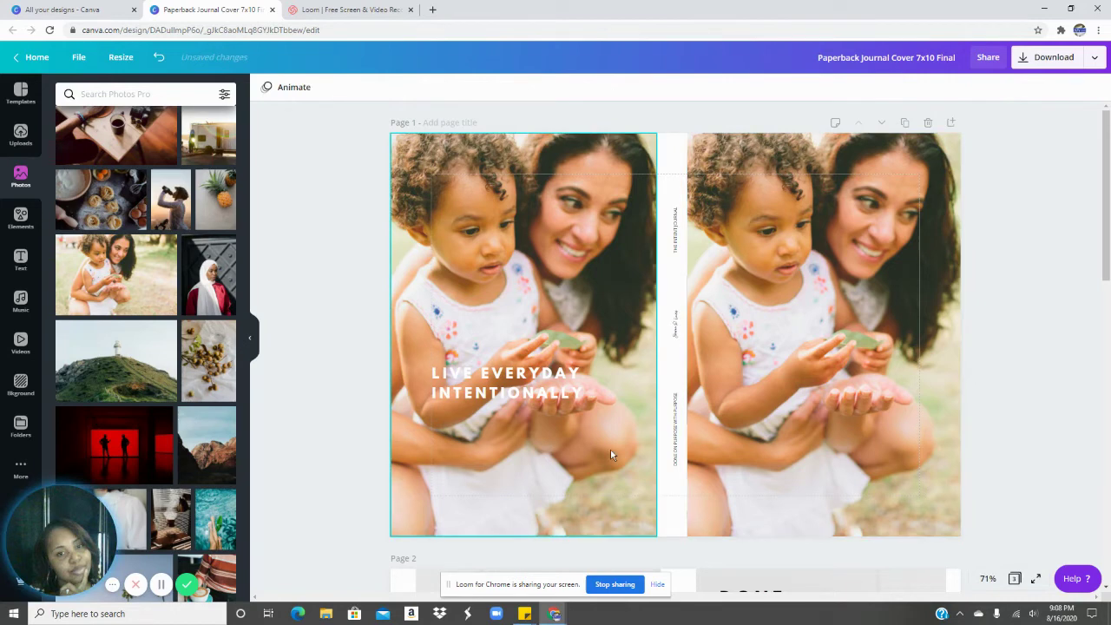
left_click(676, 397)
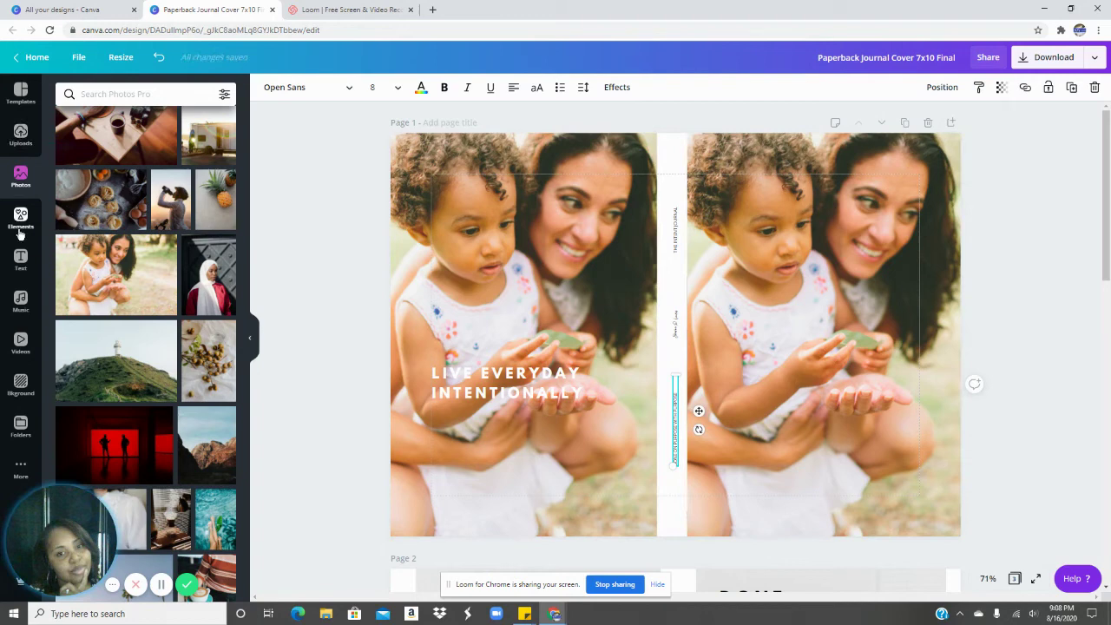
Step: Add an 8 pt body text box, rotate it vertical and move it onto the spine
left_click(19, 260)
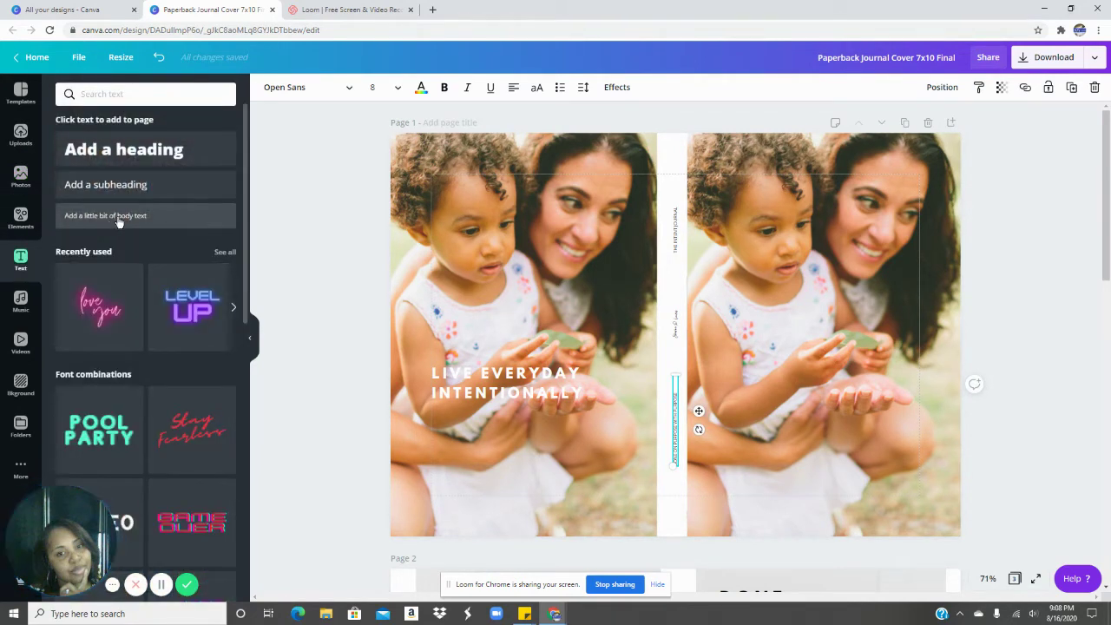
left_click(119, 217)
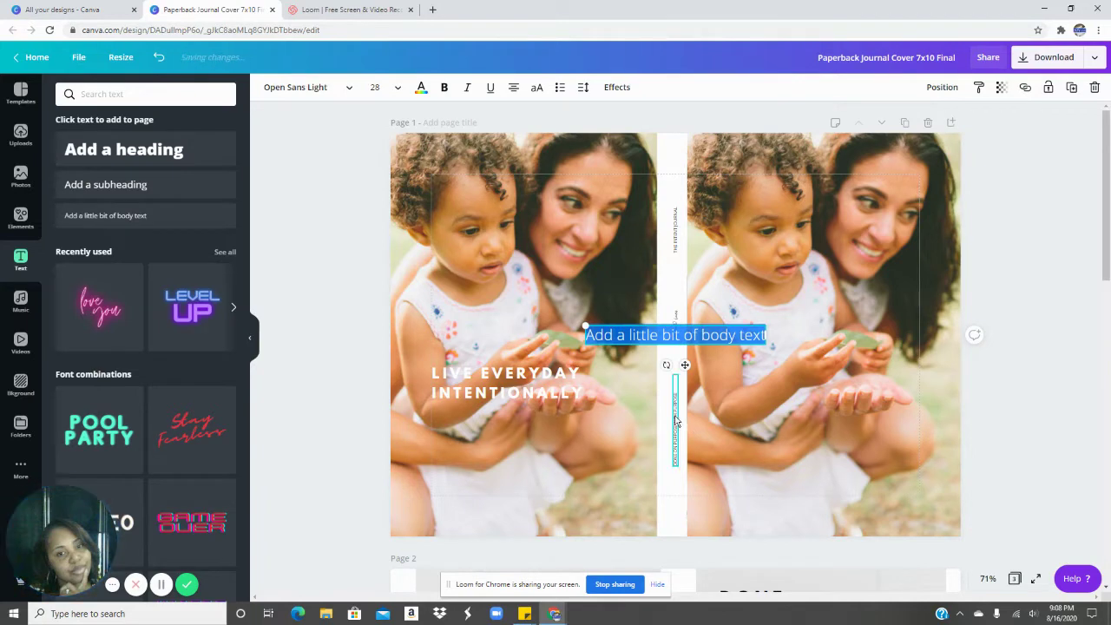
left_click(385, 87)
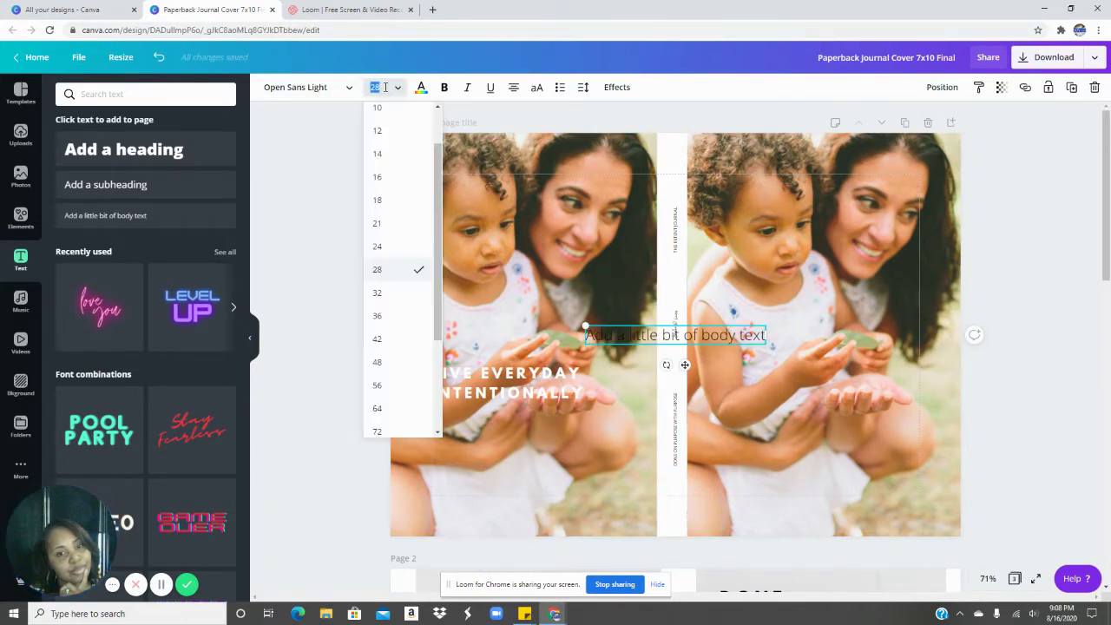
scroll(397, 131, "up", 2)
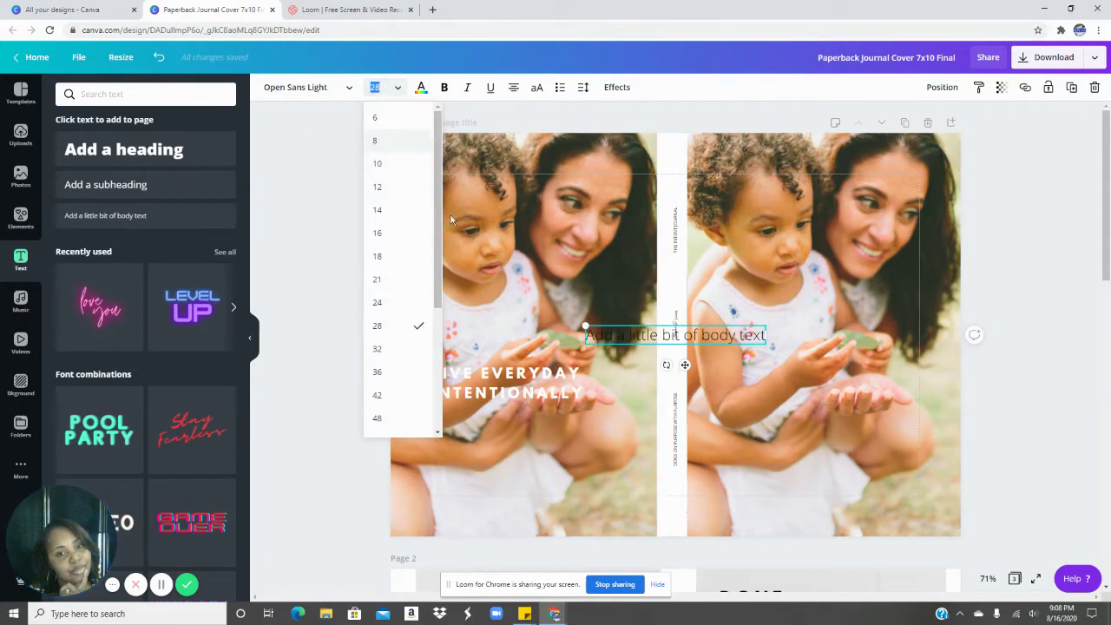
type("8")
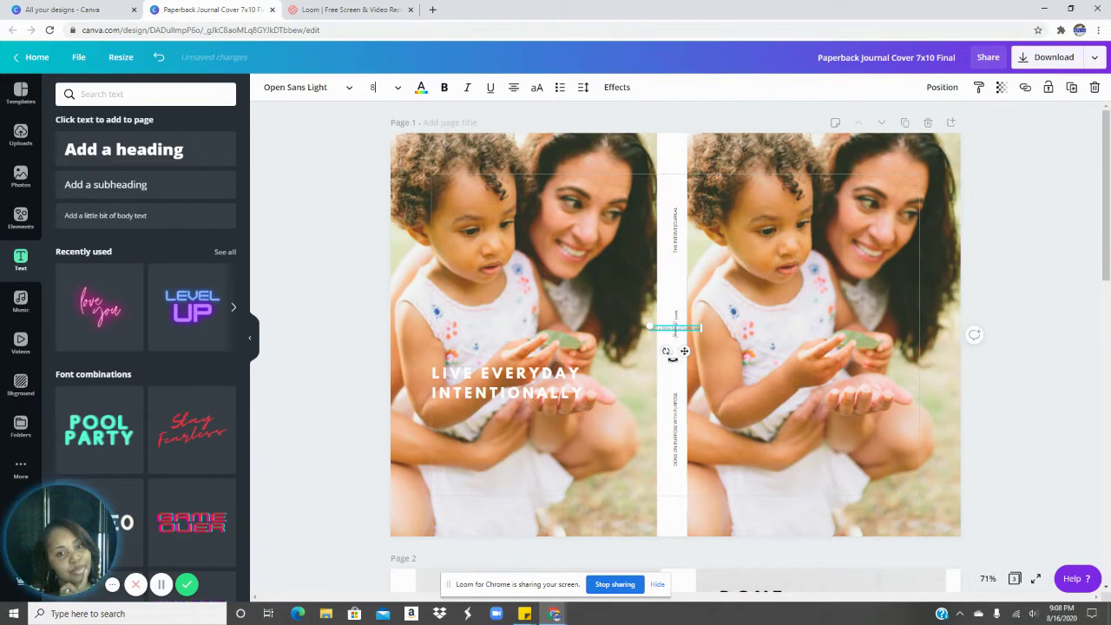
left_click_drag(697, 358, 703, 337)
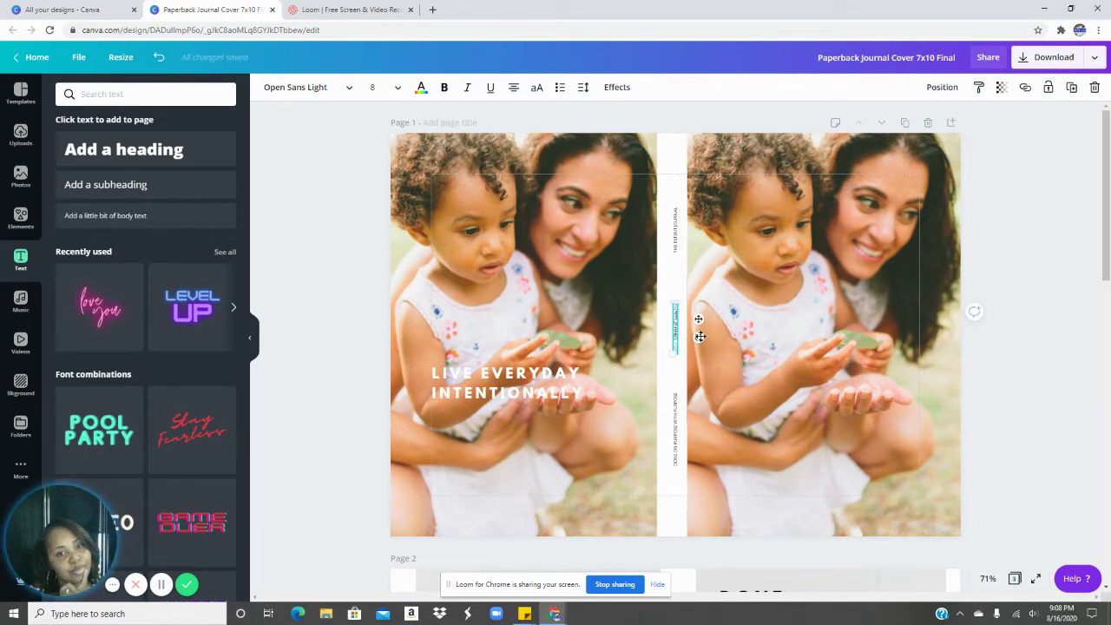
left_click_drag(700, 319, 701, 428)
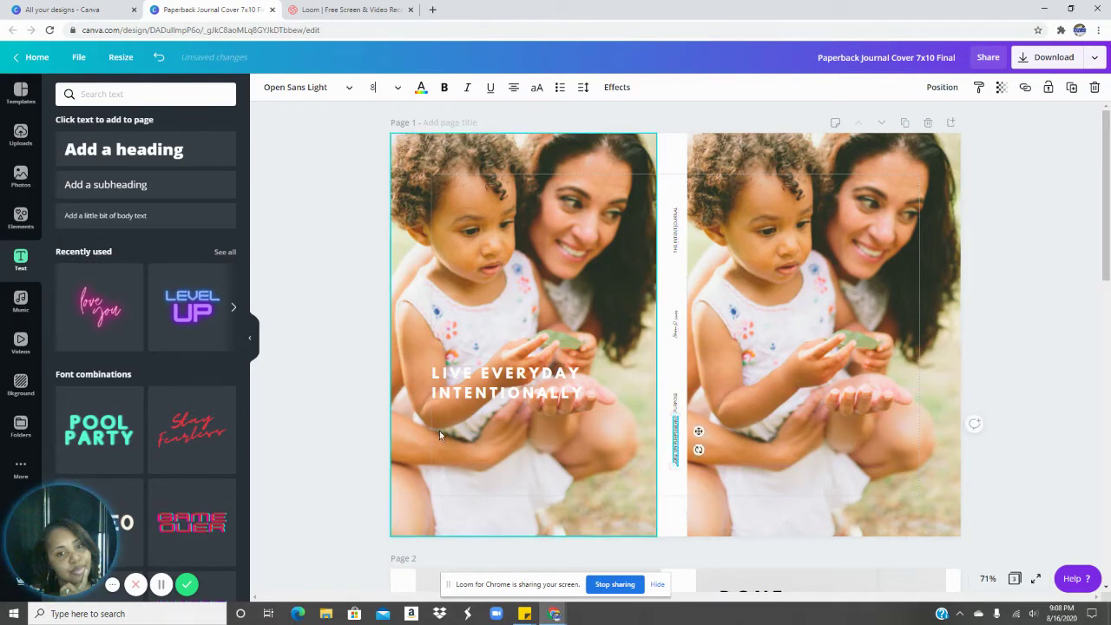
Step: Slide the new vertical text lower along the spine and deselect it
left_click(78, 57)
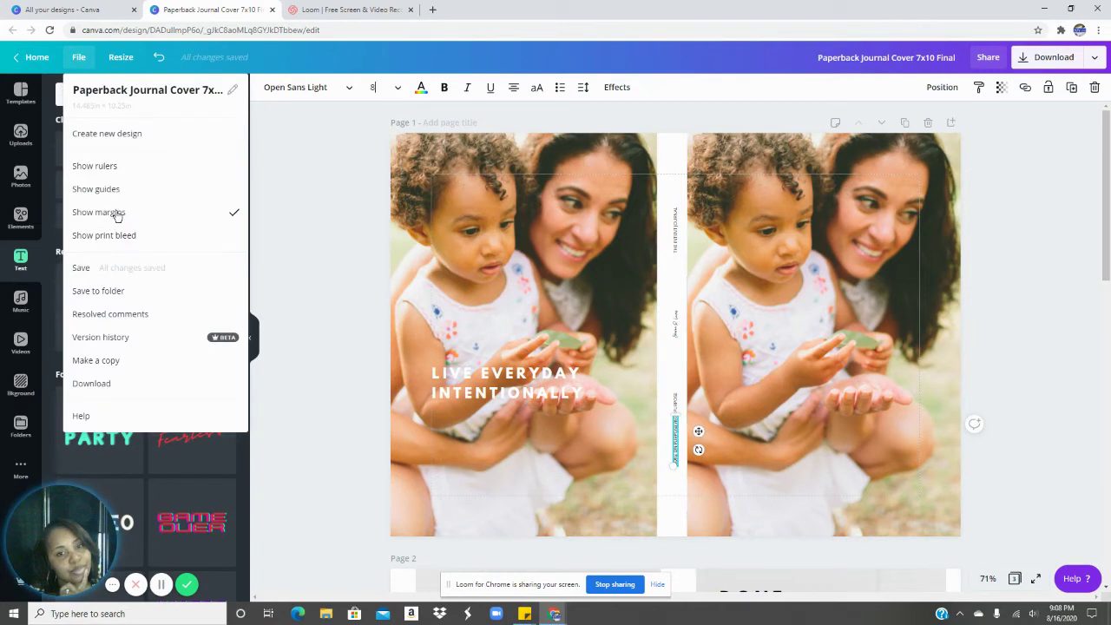
left_click(107, 190)
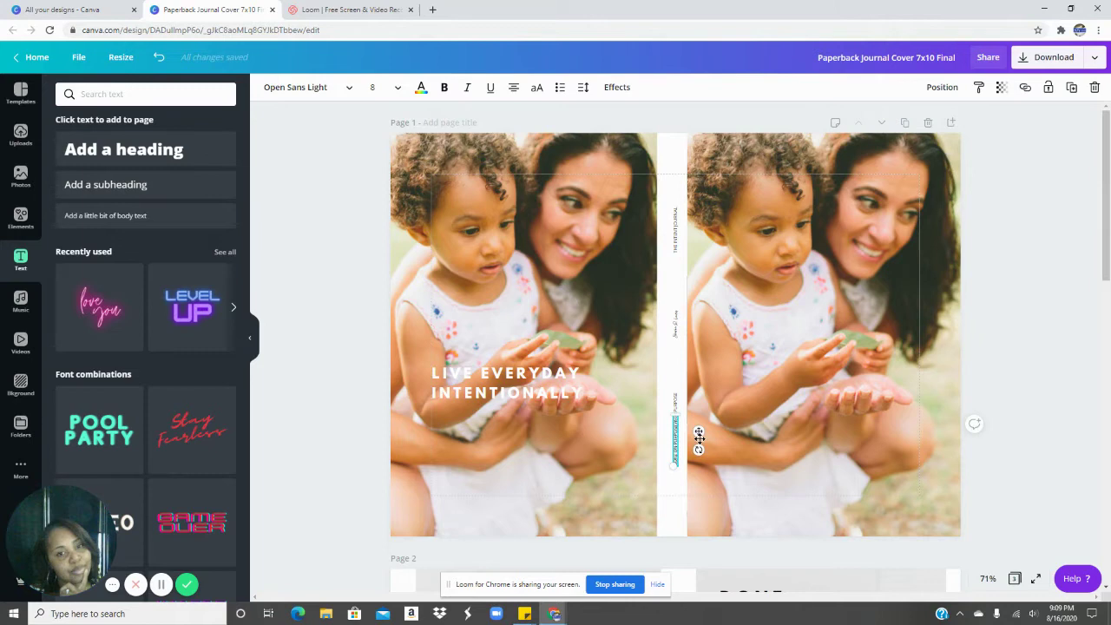
left_click_drag(698, 433, 697, 441)
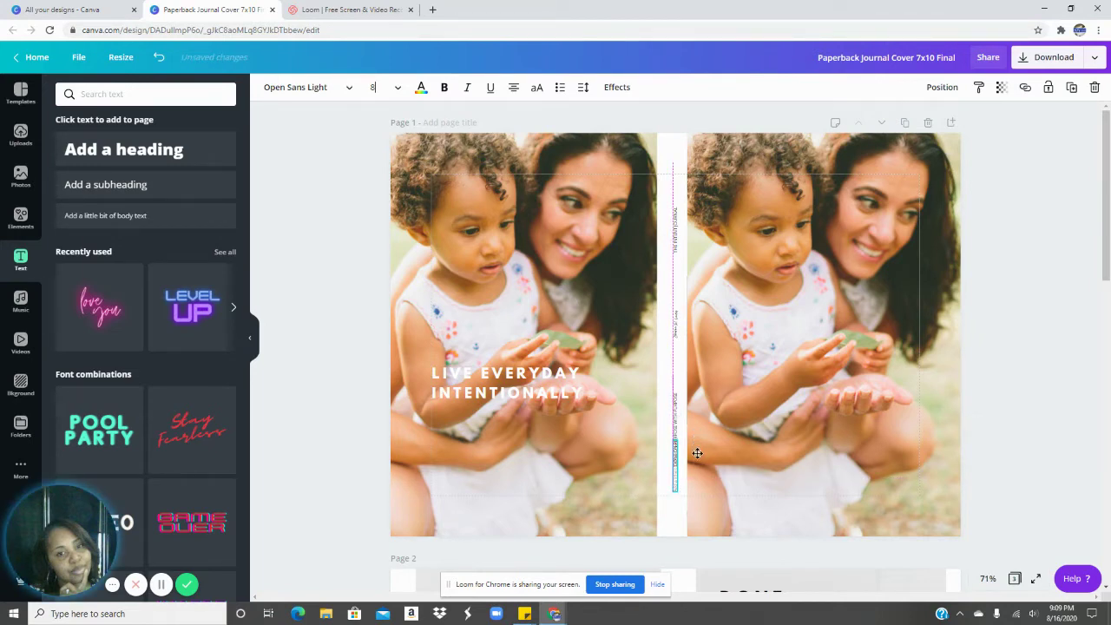
left_click_drag(697, 453, 698, 456)
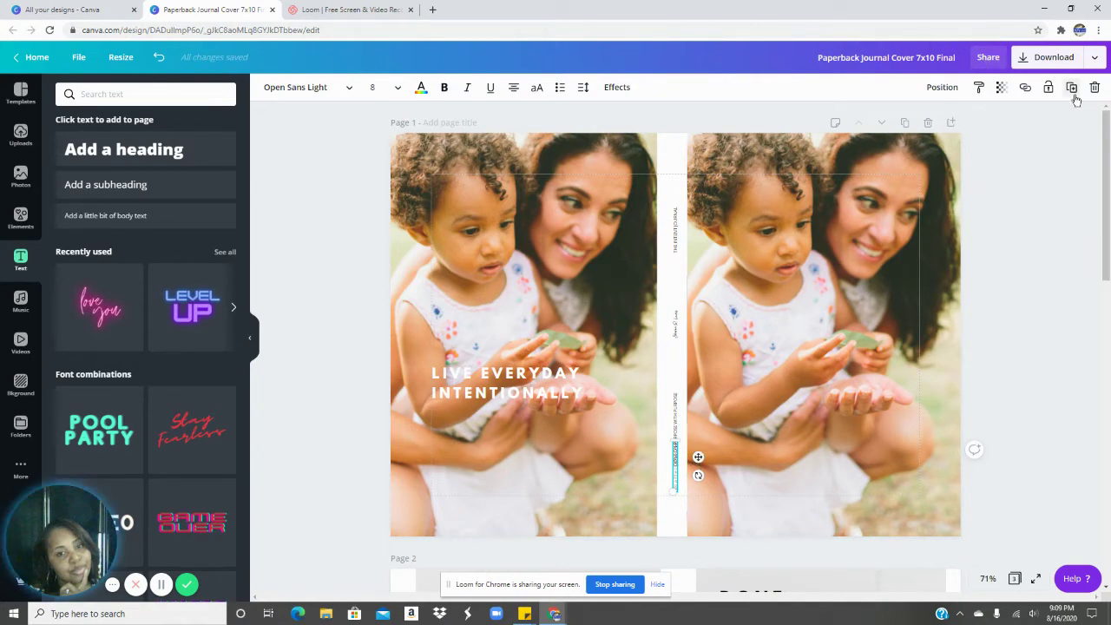
left_click(781, 408)
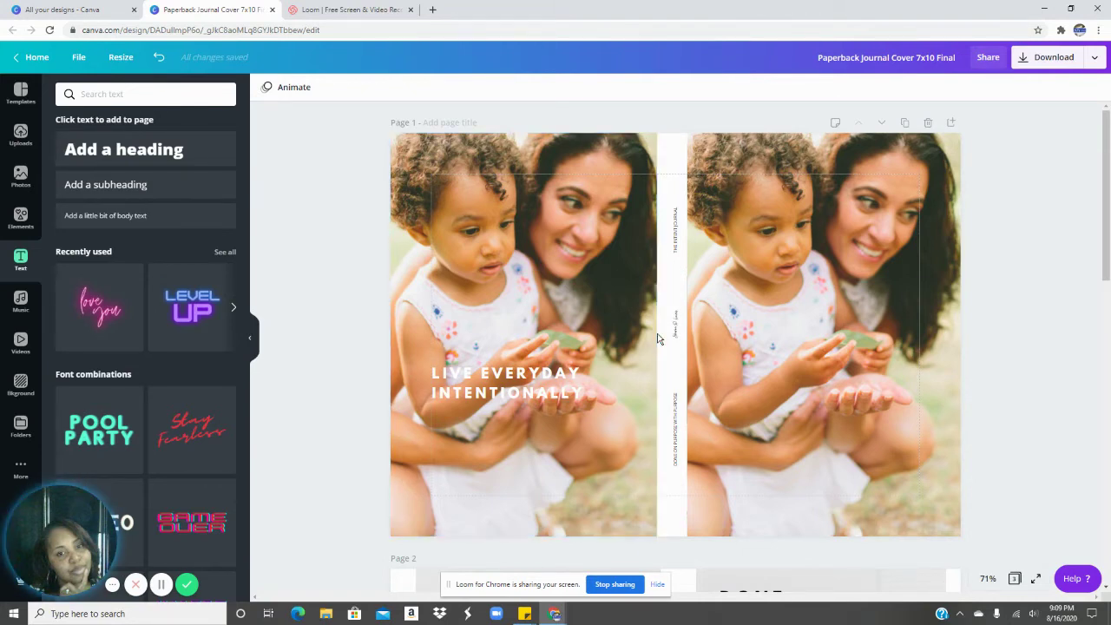
Step: Select the lower and middle spine text boxes together and group them into one element
left_click(676, 431)
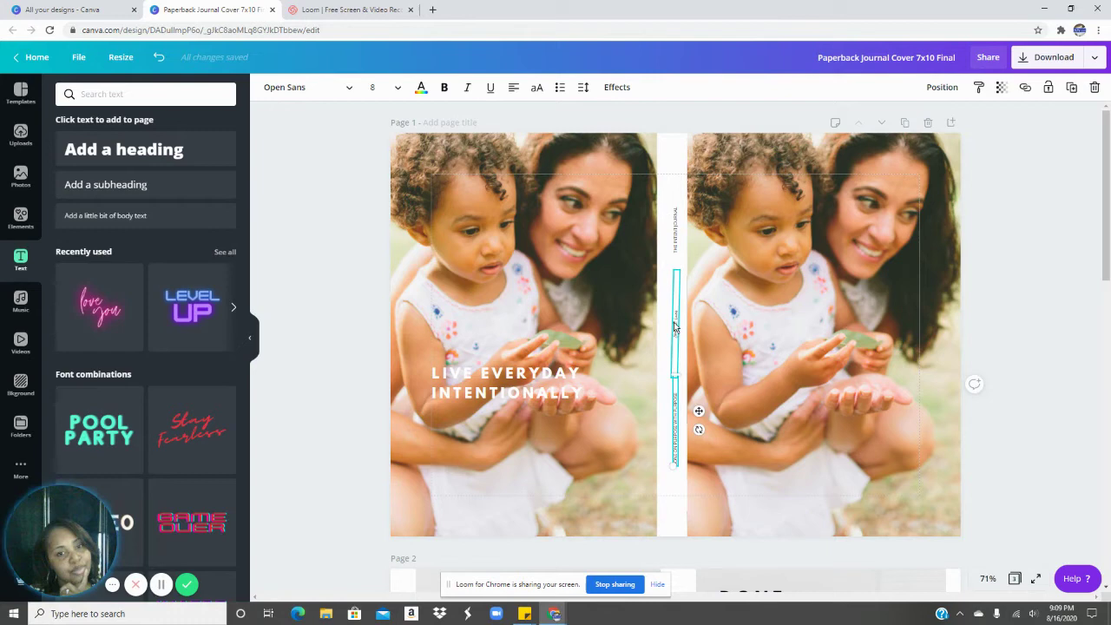
left_click(674, 278, "shift")
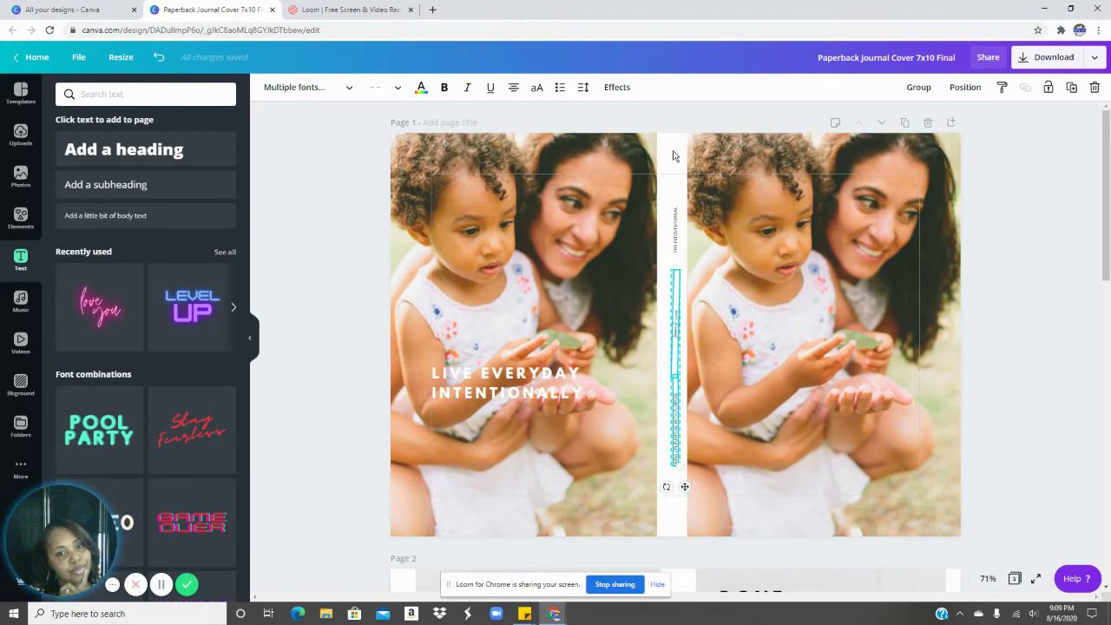
left_click(668, 378)
left_click(674, 418)
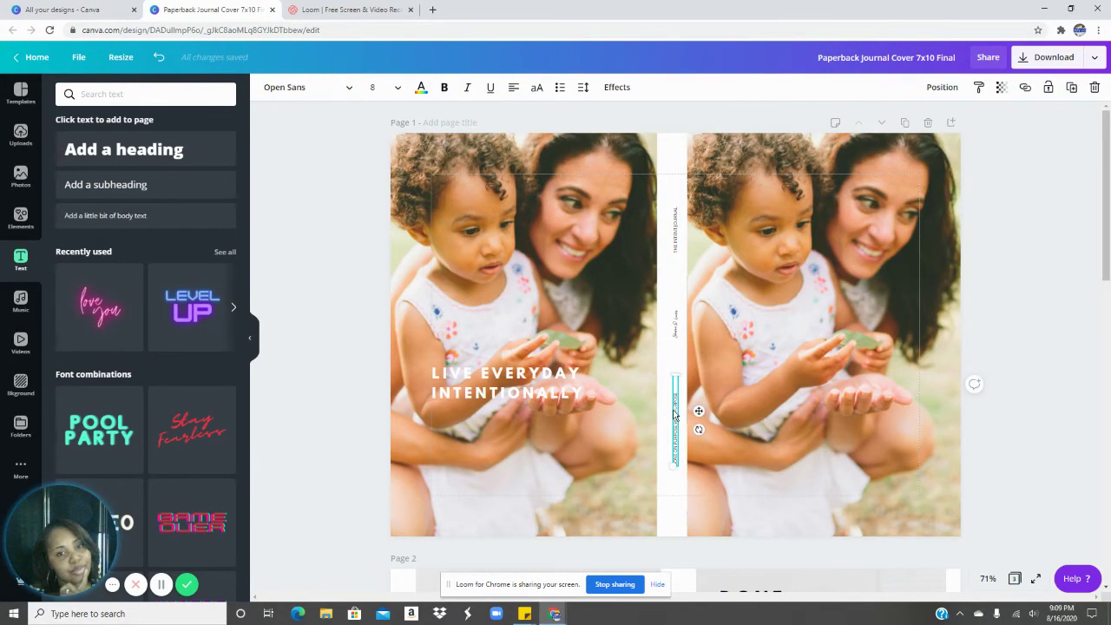
left_click(678, 328, "shift")
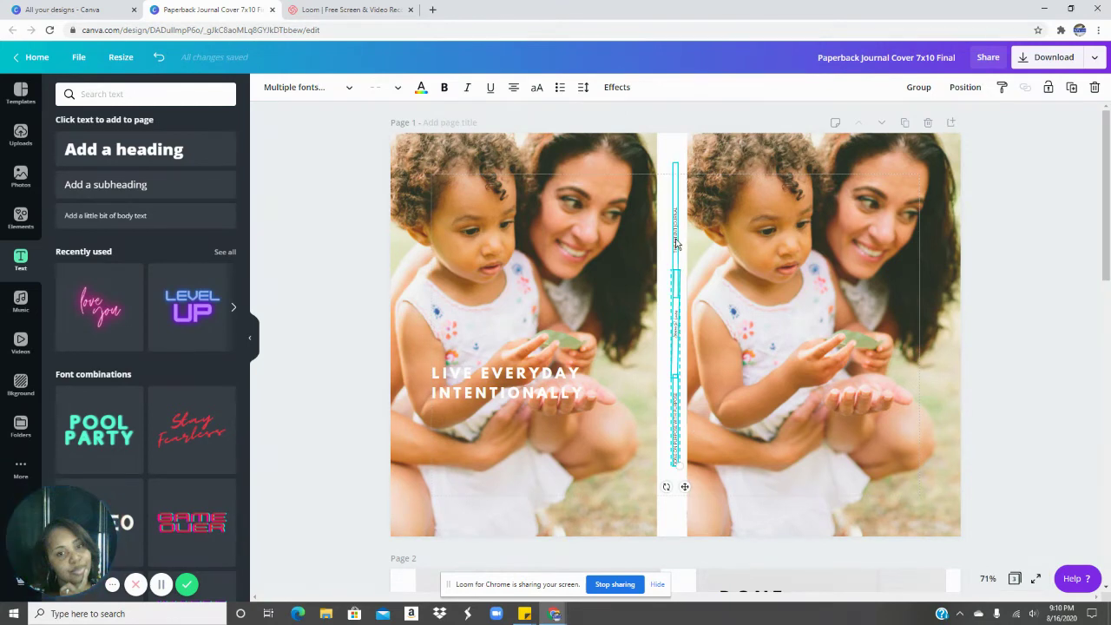
left_click(908, 90)
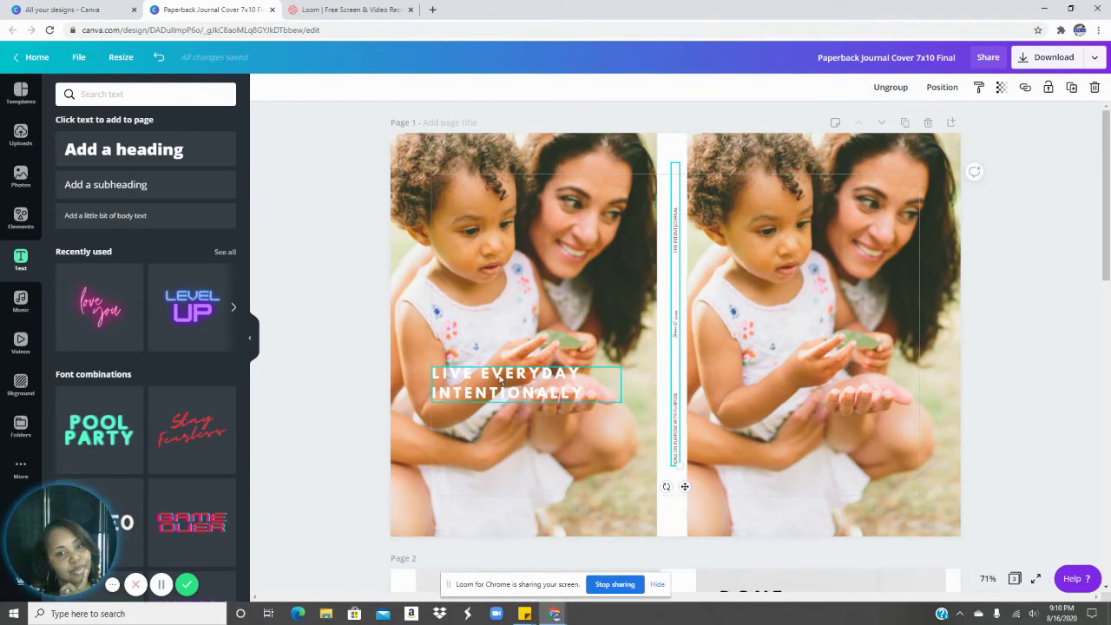
left_click(523, 388)
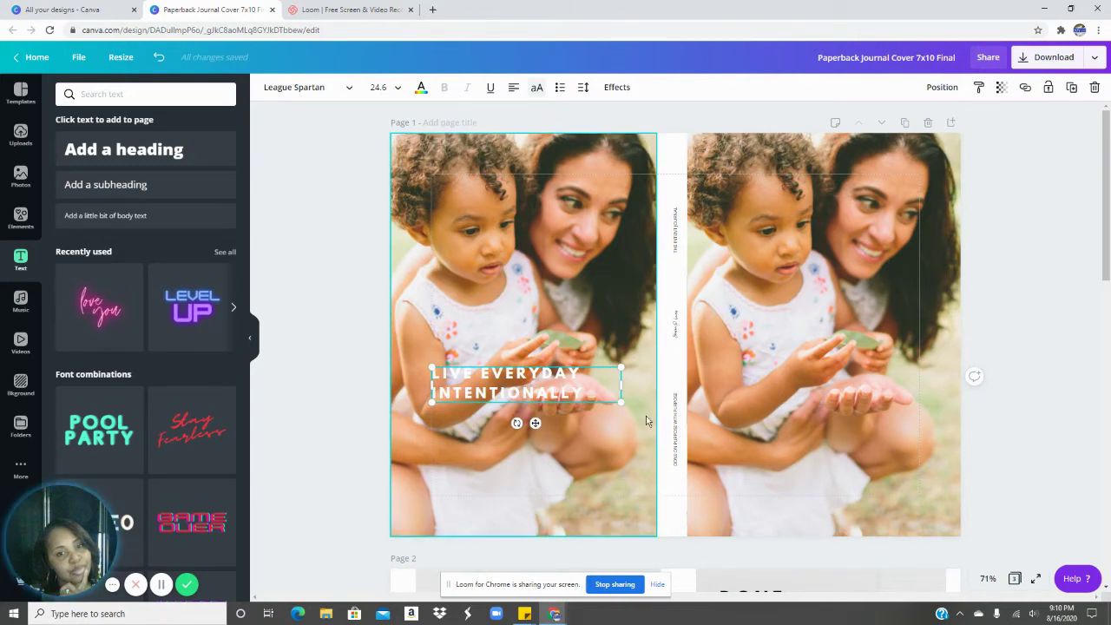
left_click(590, 404)
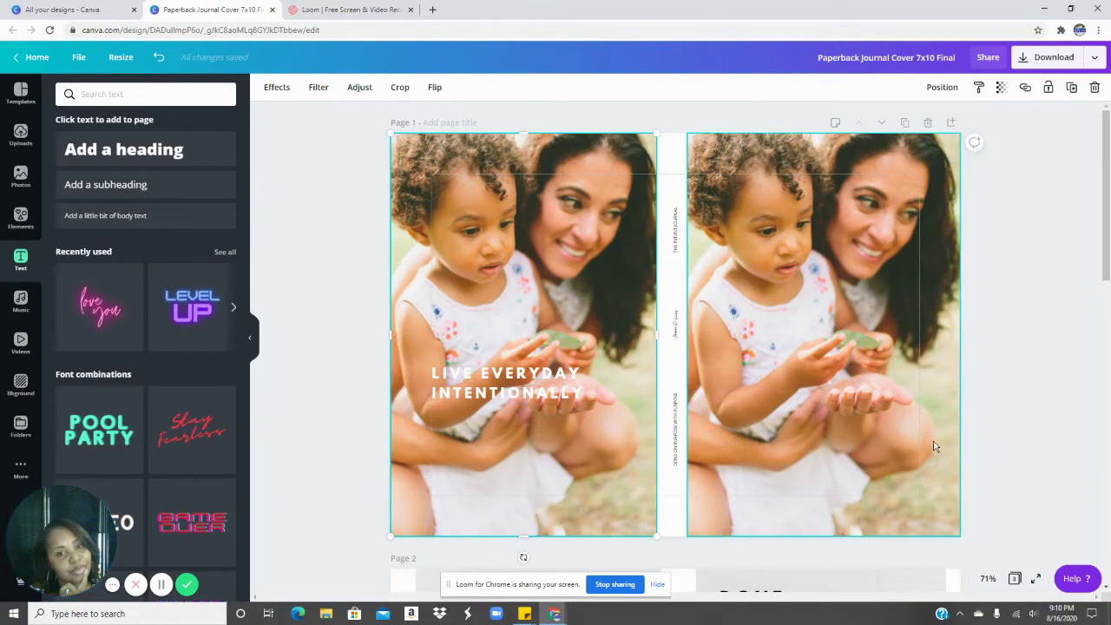
scroll(931, 470, "down", 2)
scroll(926, 473, "up", 1)
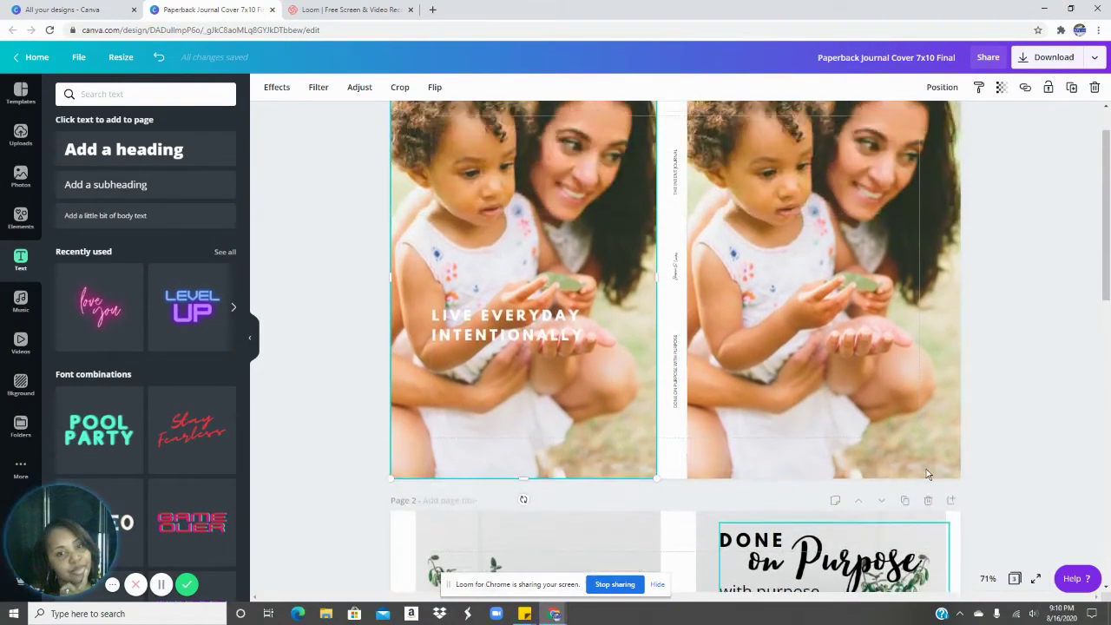
scroll(926, 468, "down", 4)
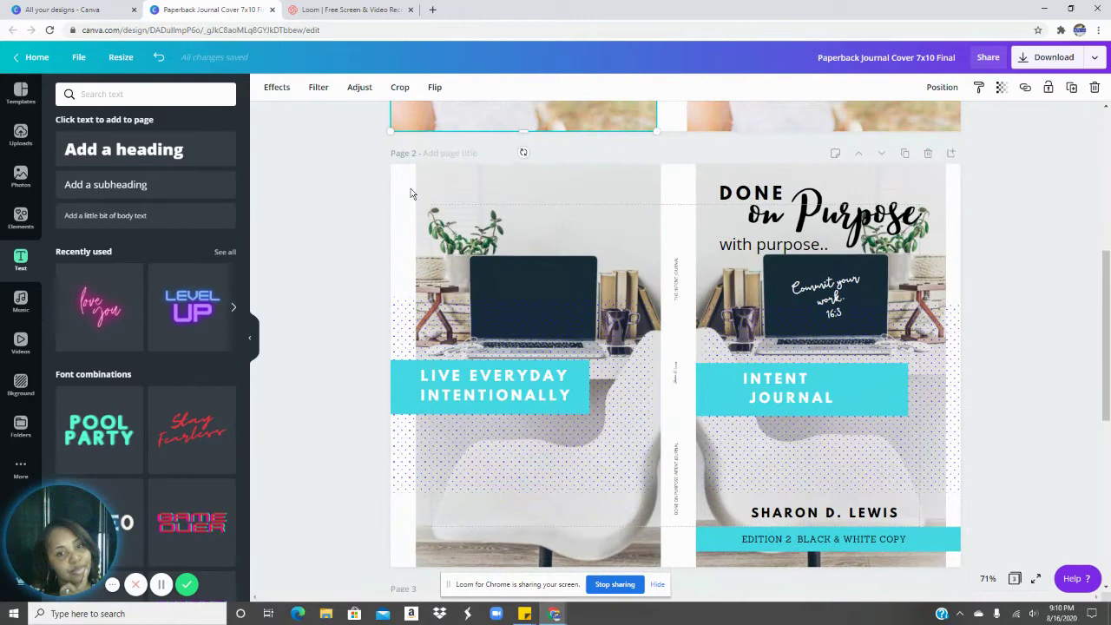
scroll(682, 246, "down", 2)
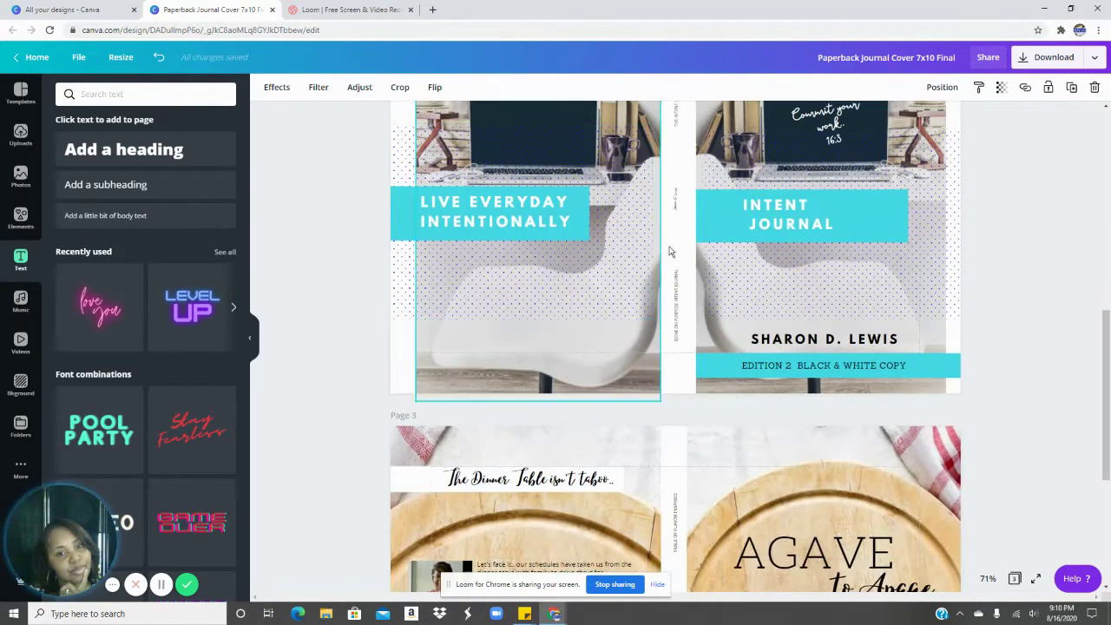
scroll(516, 219, "up", 1)
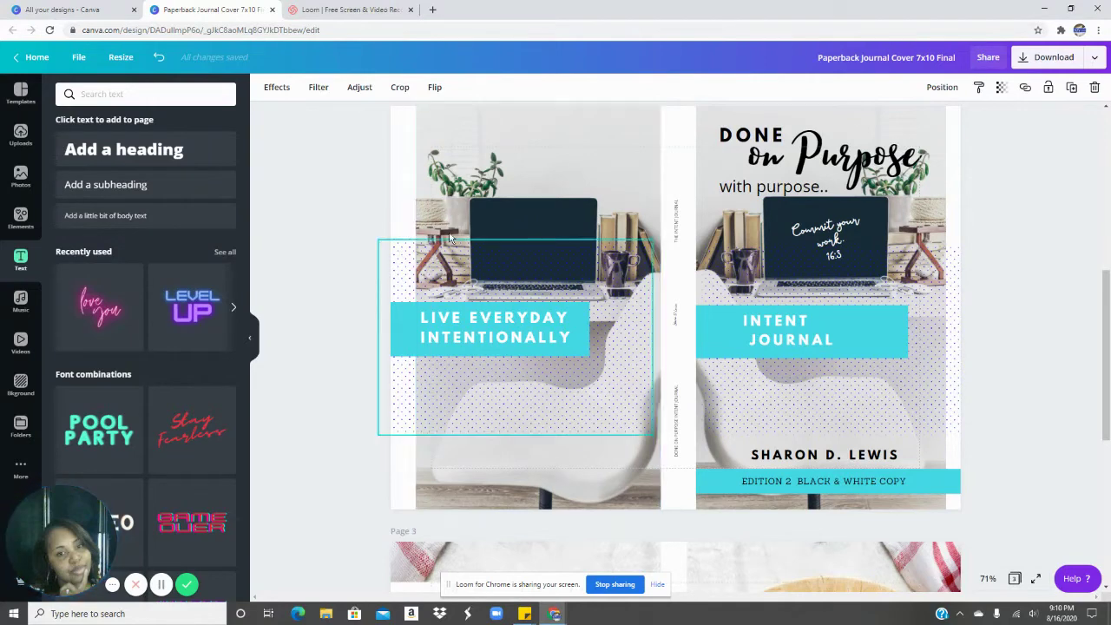
left_click(420, 127)
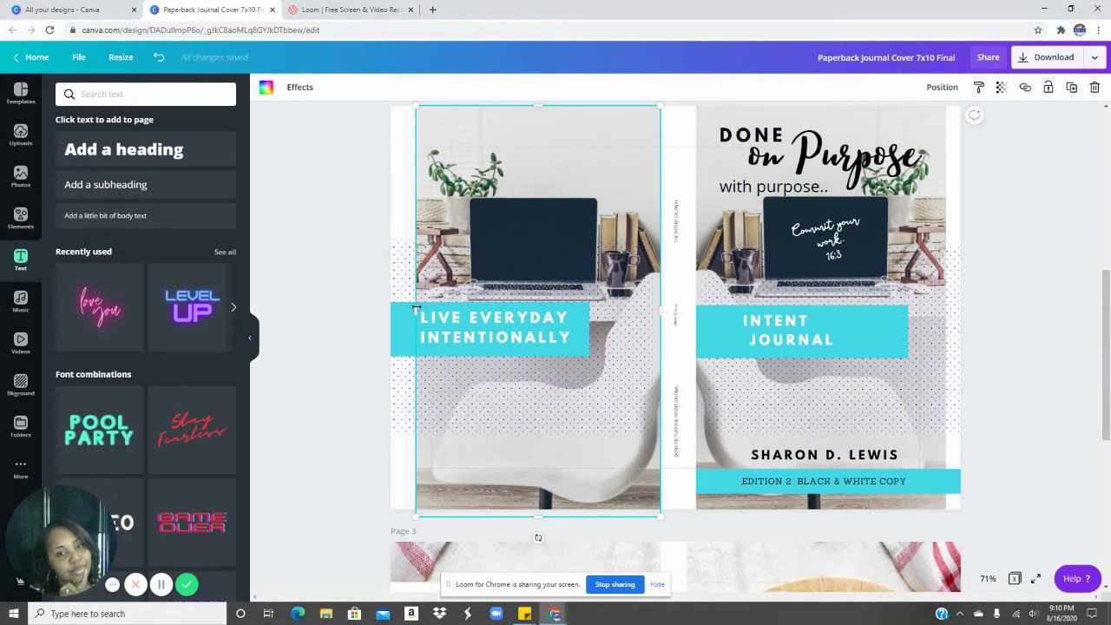
left_click_drag(410, 307, 417, 308)
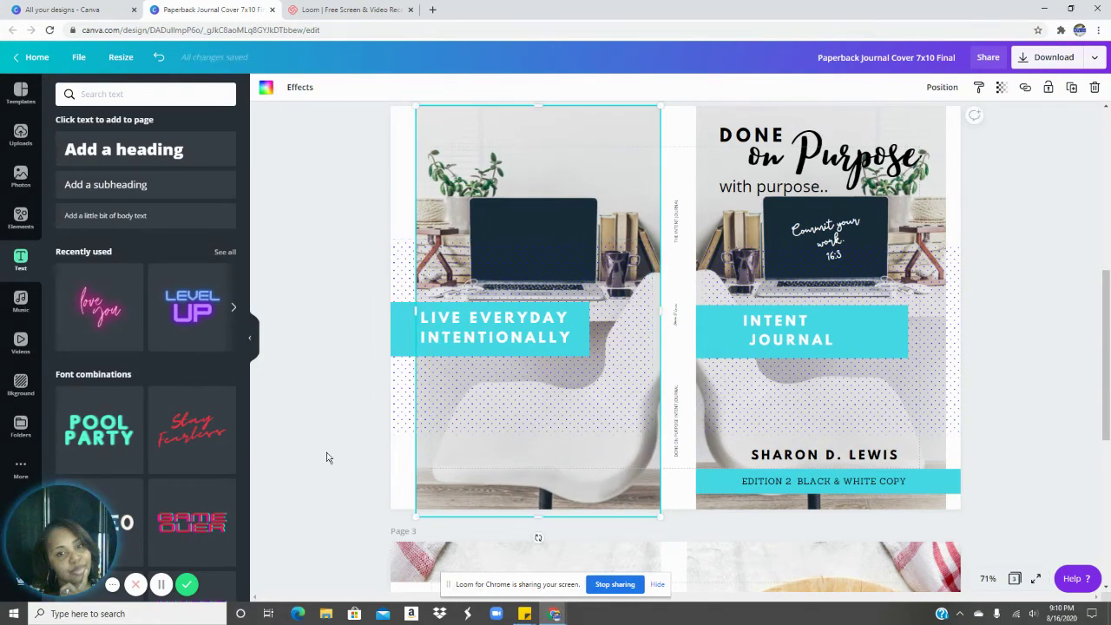
left_click(338, 417)
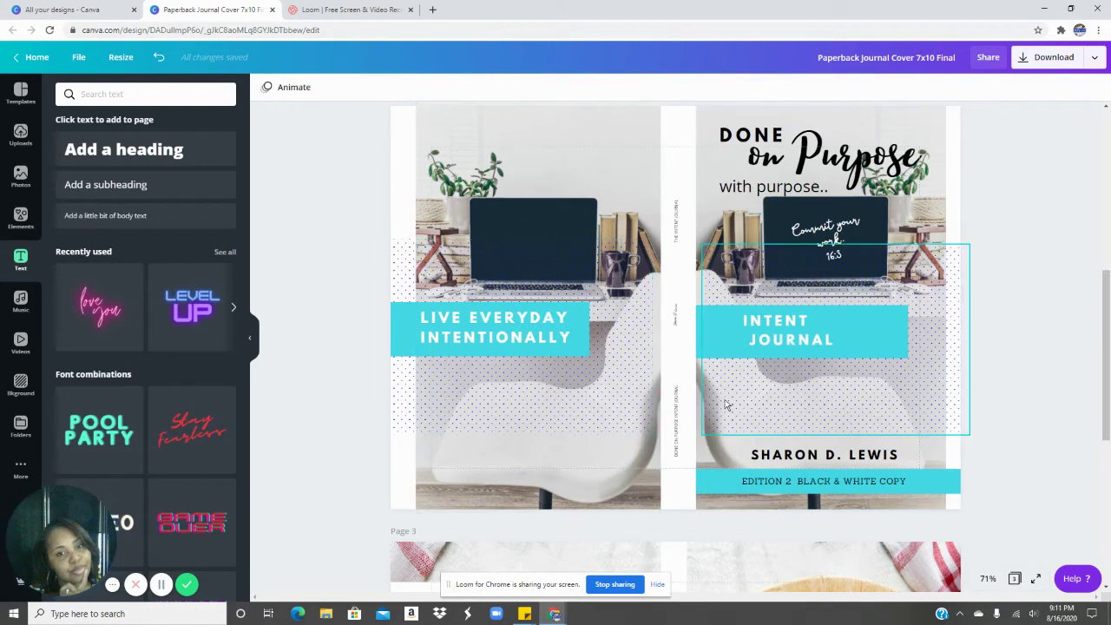
scroll(724, 397, "up", 3)
left_click(678, 296)
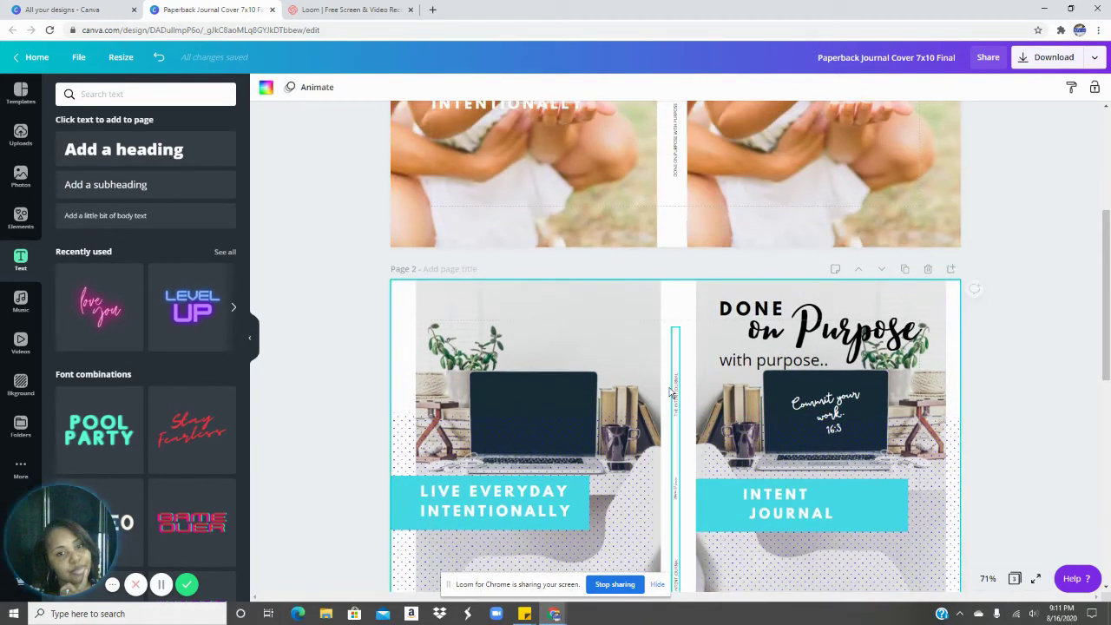
scroll(670, 390, "up", 5)
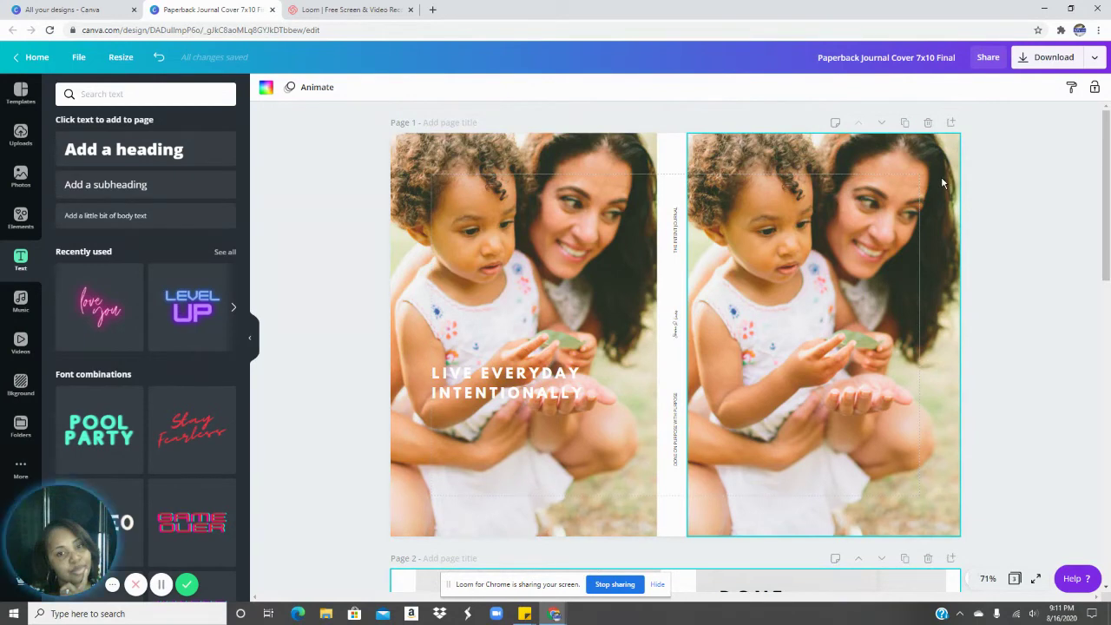
Step: From the all-designs list, start a new design with custom dimensions
left_click(80, 57)
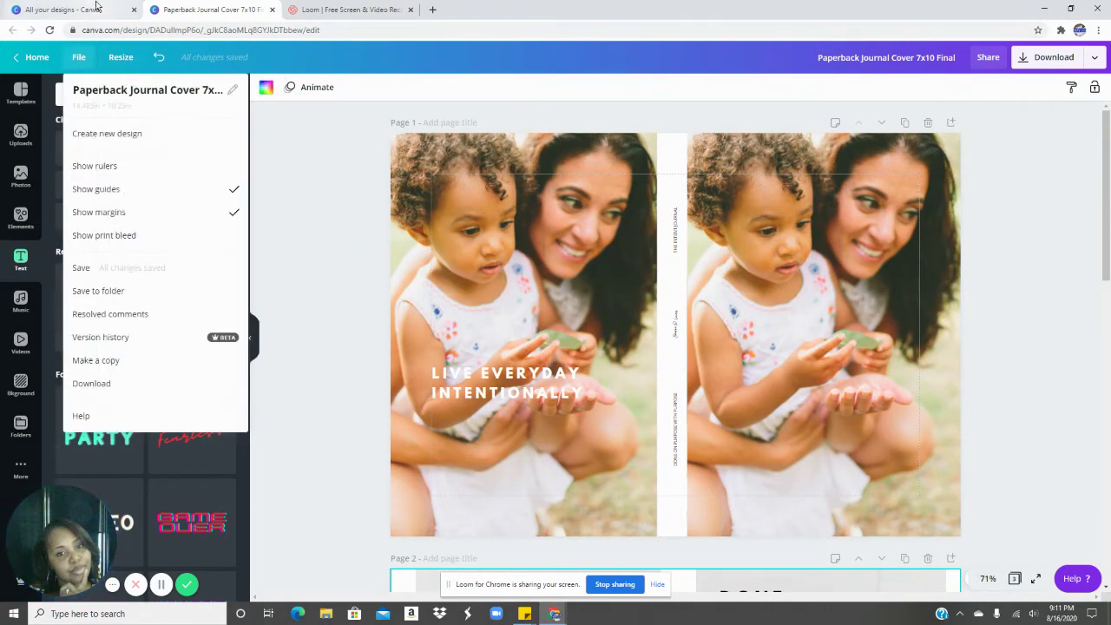
left_click(83, 9)
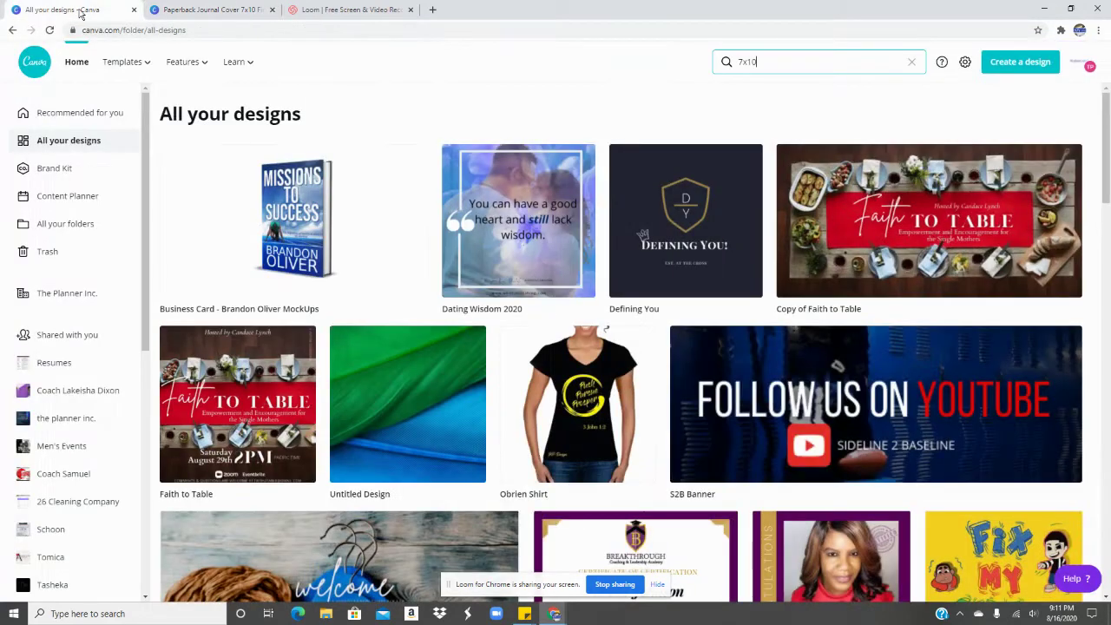
left_click(1020, 61)
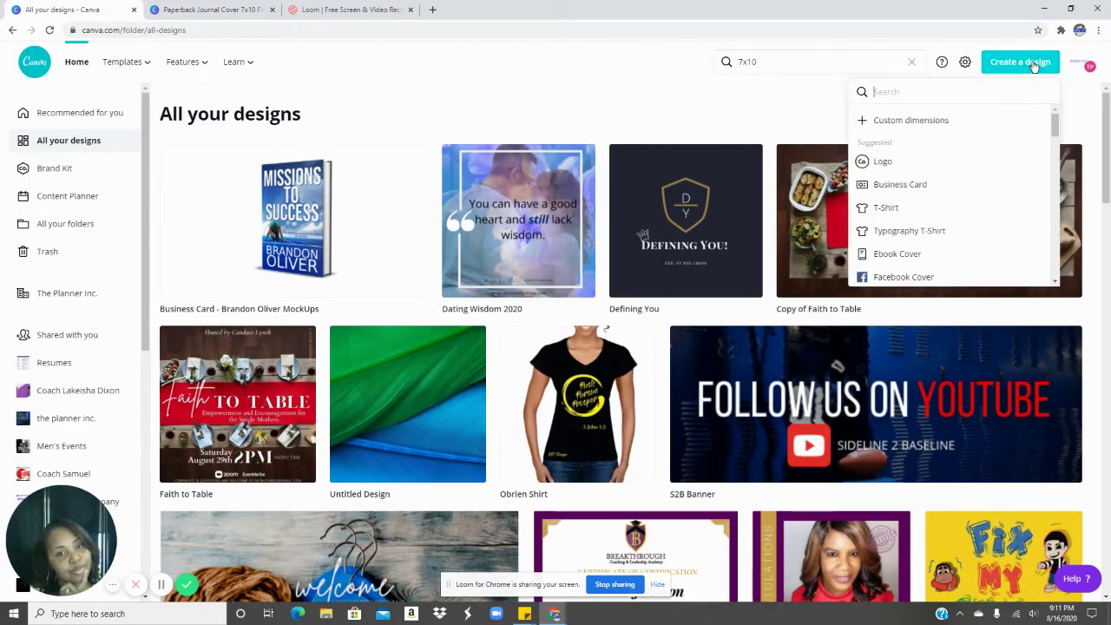
left_click(920, 122)
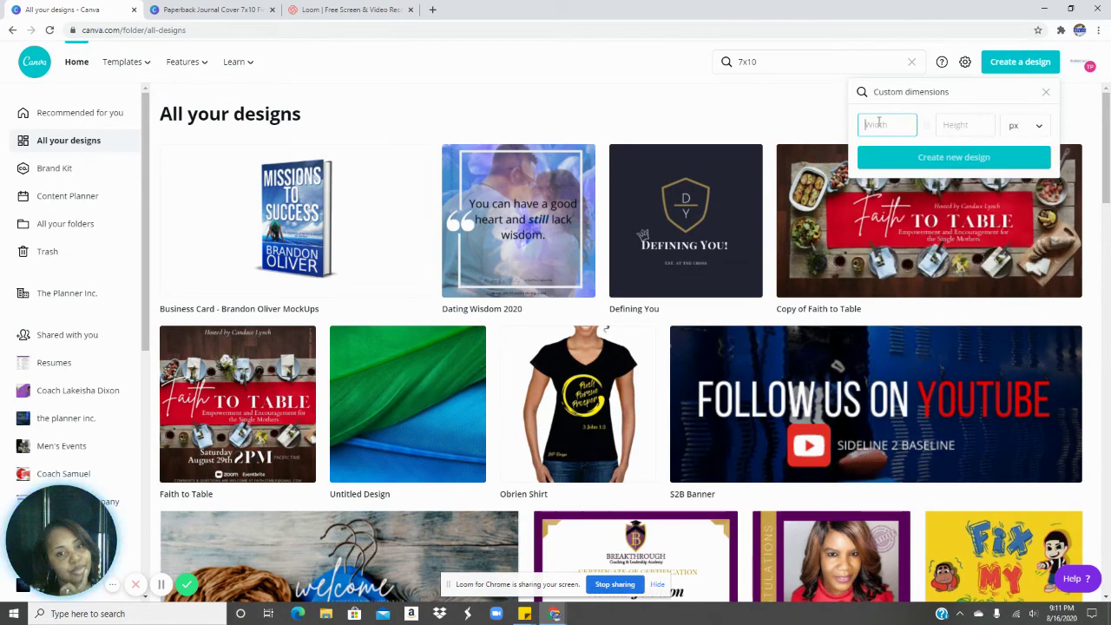
Step: Enter the custom size in inches: width 14.485, height 10.25
type("14")
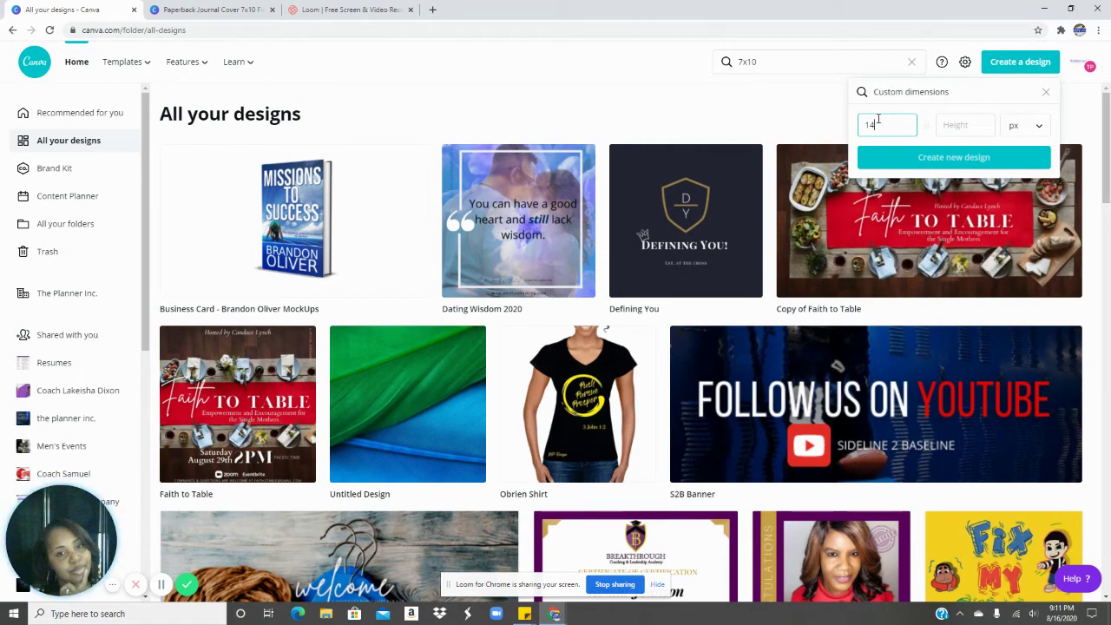
type(".485")
left_click(957, 124)
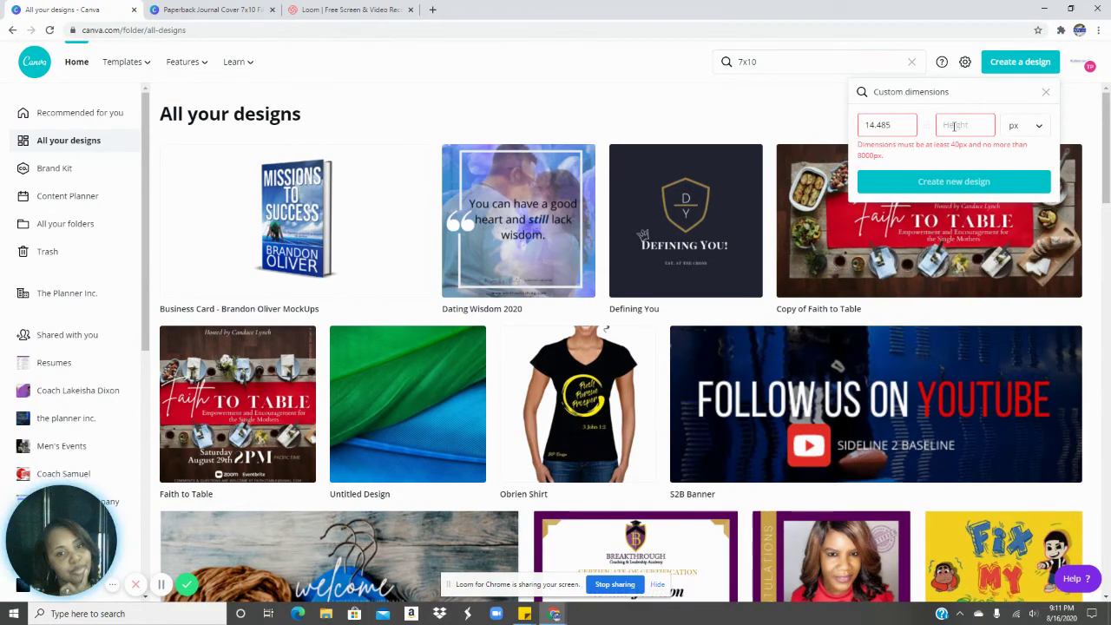
left_click(1037, 126)
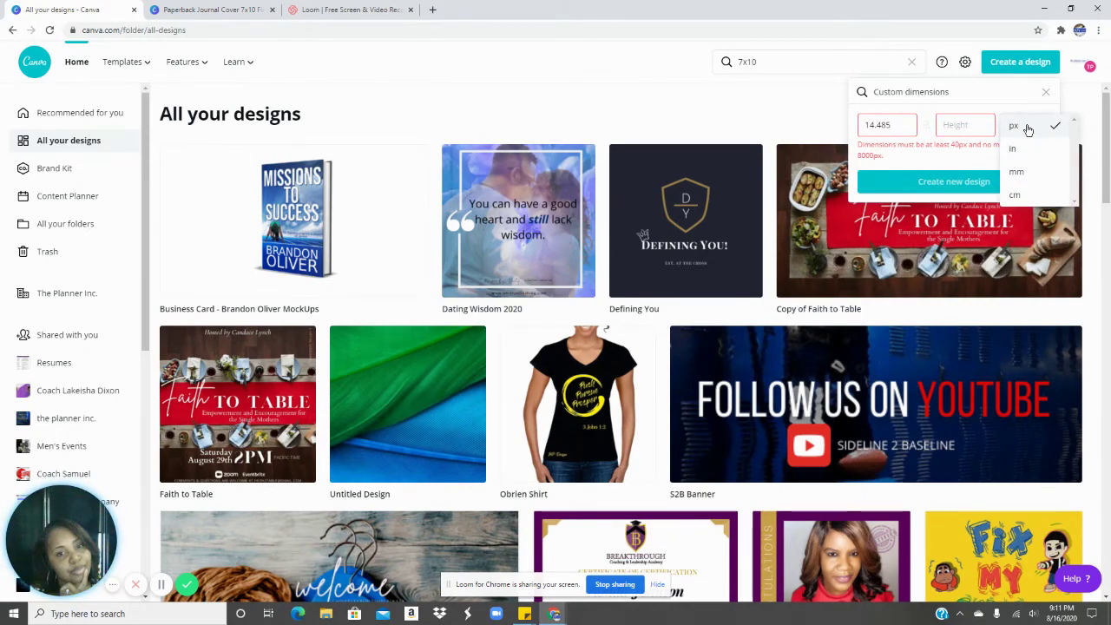
left_click(1026, 150)
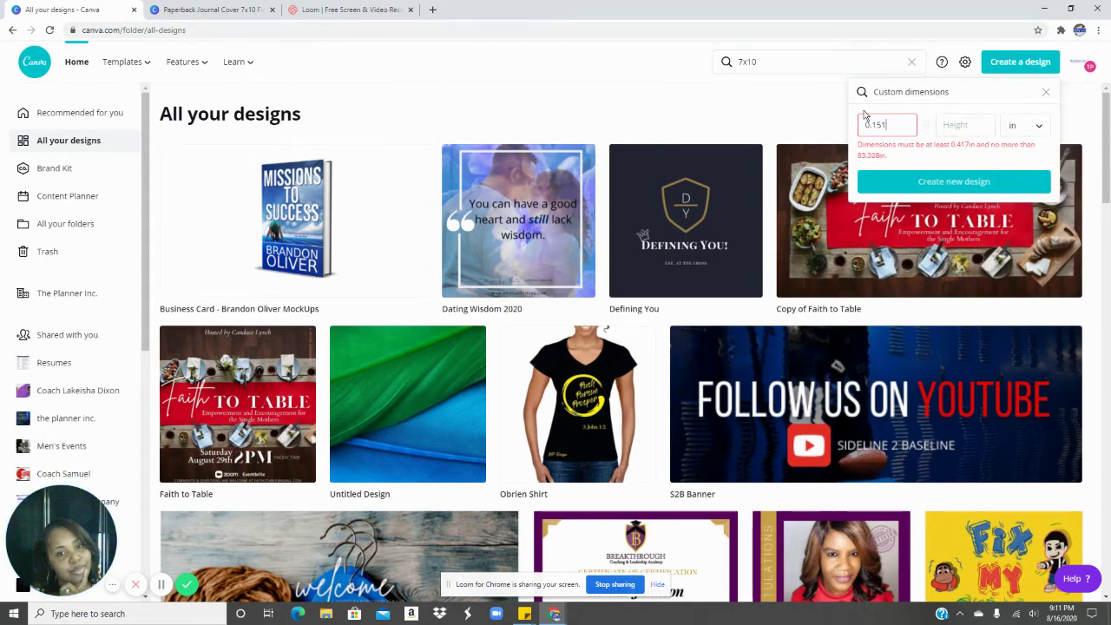
type("14.")
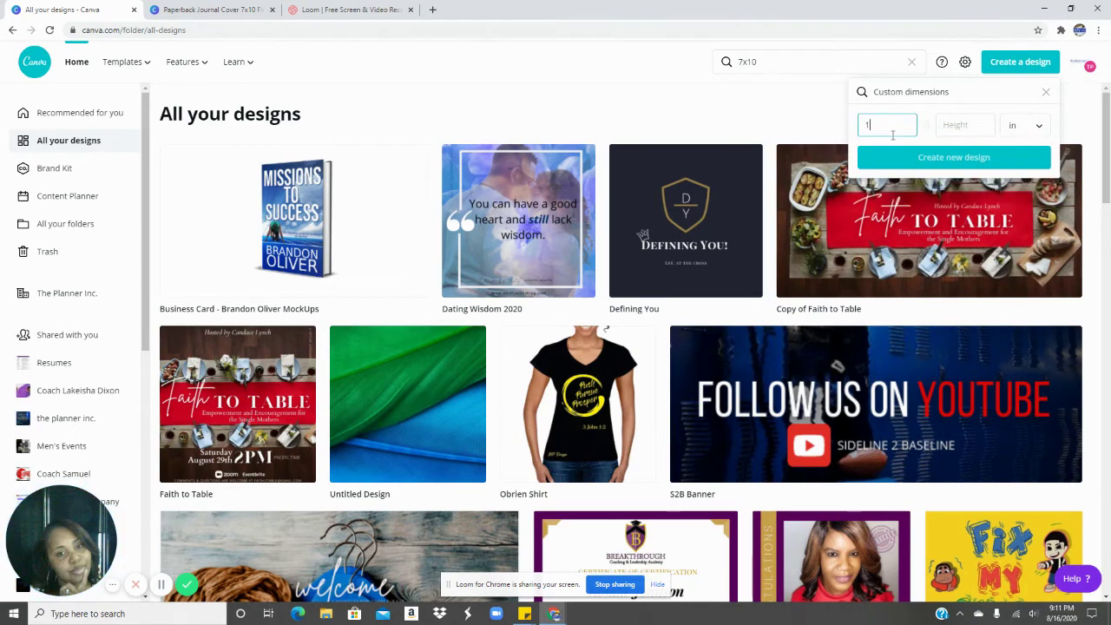
type("485")
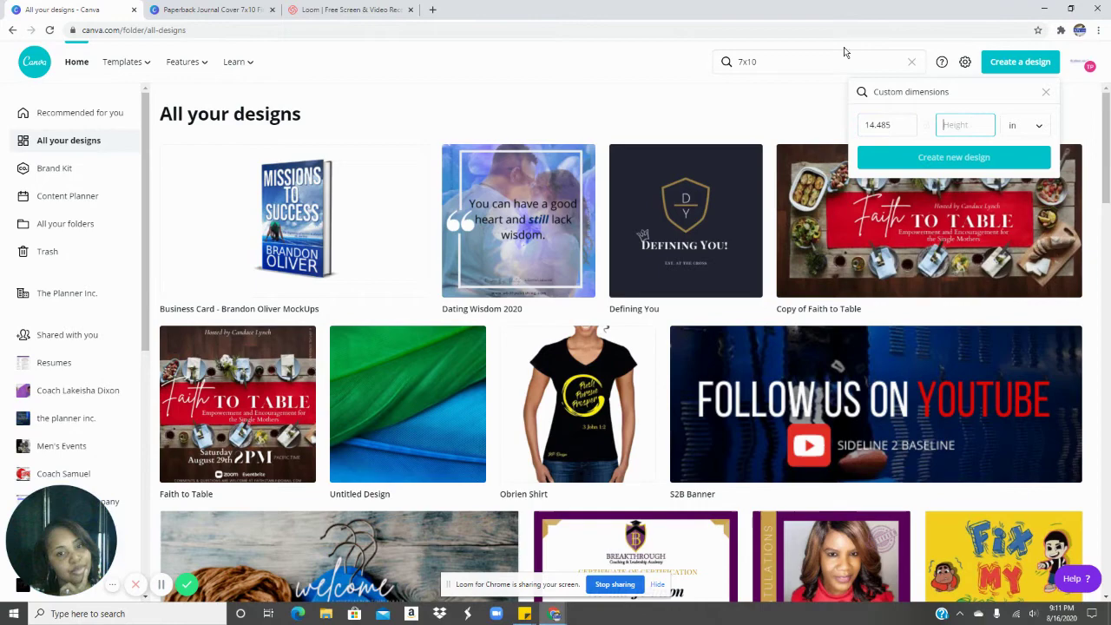
left_click(212, 9)
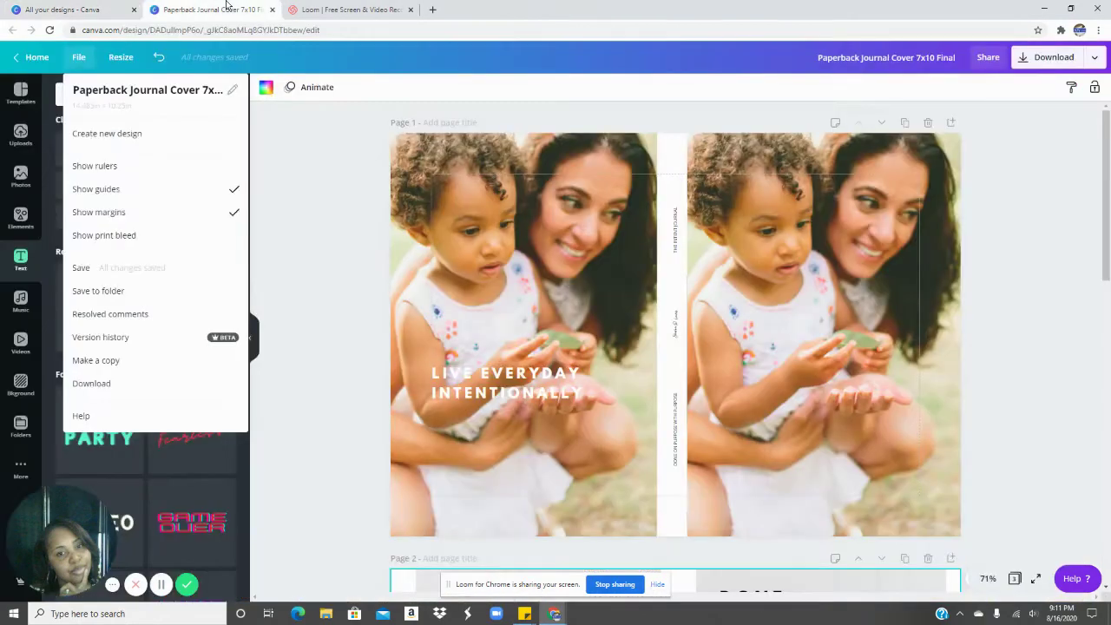
left_click(16, 10)
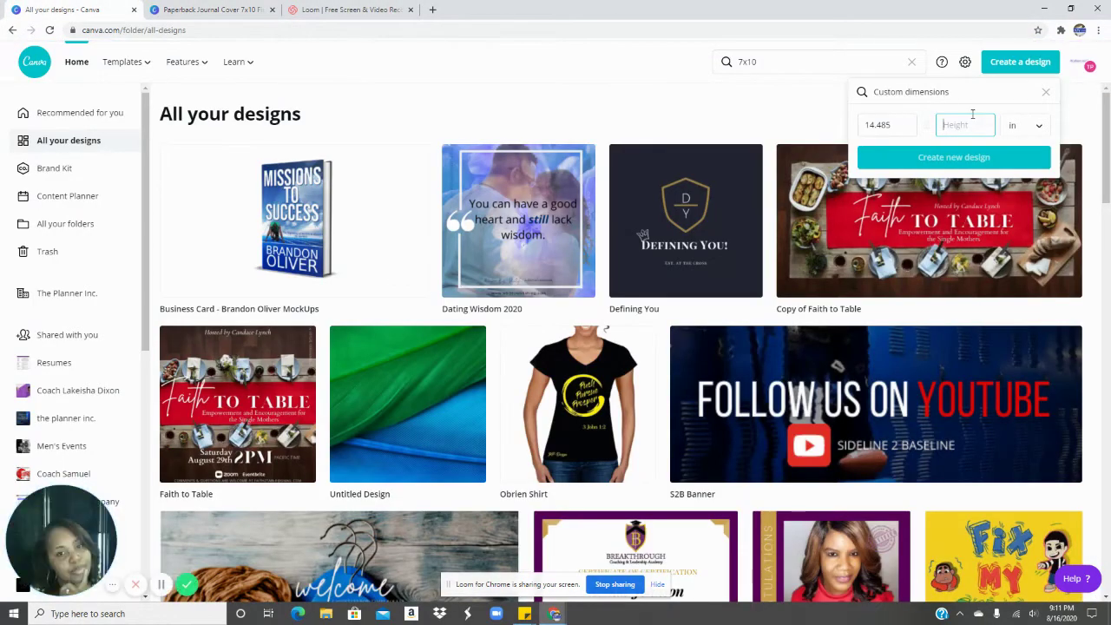
type("10.25")
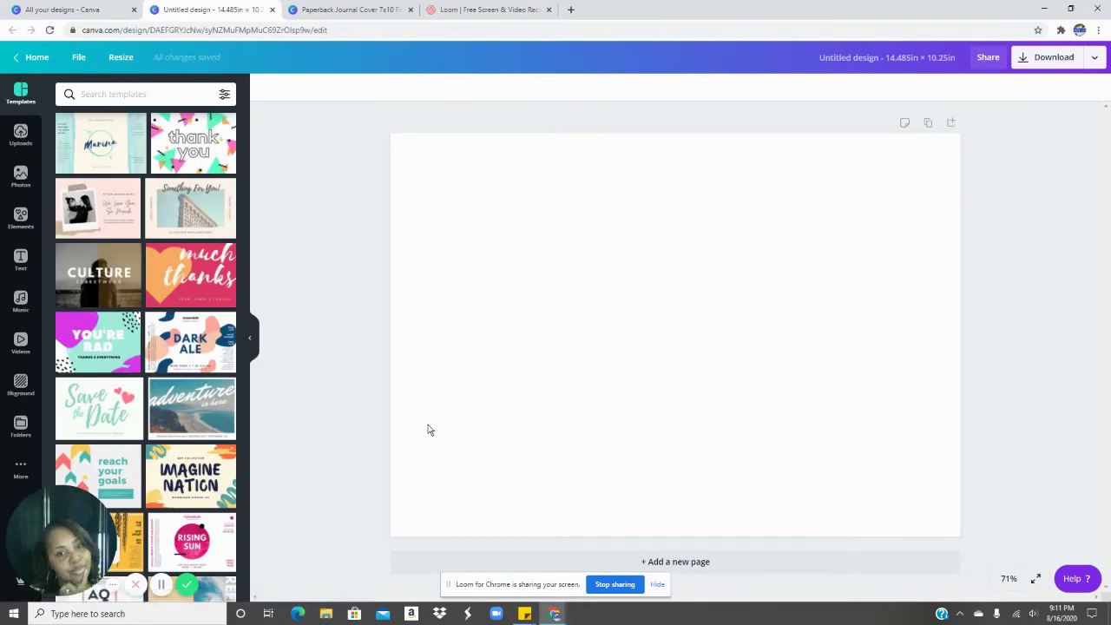
Step: Turn on Show margins so the page margins appear on the canvas
left_click(78, 56)
left_click(103, 212)
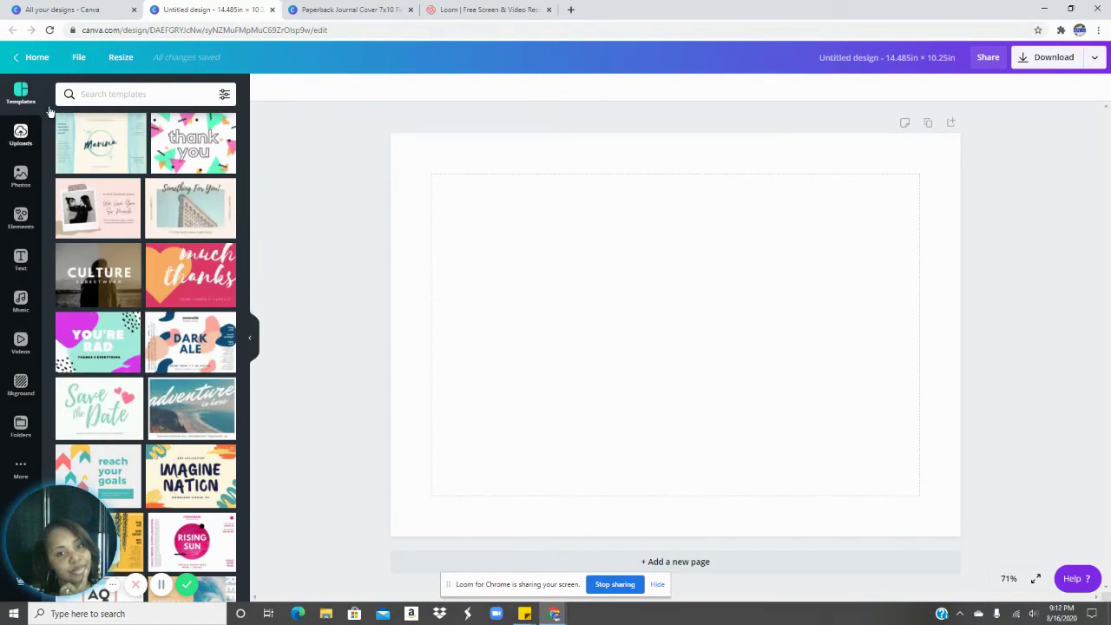
left_click(78, 56)
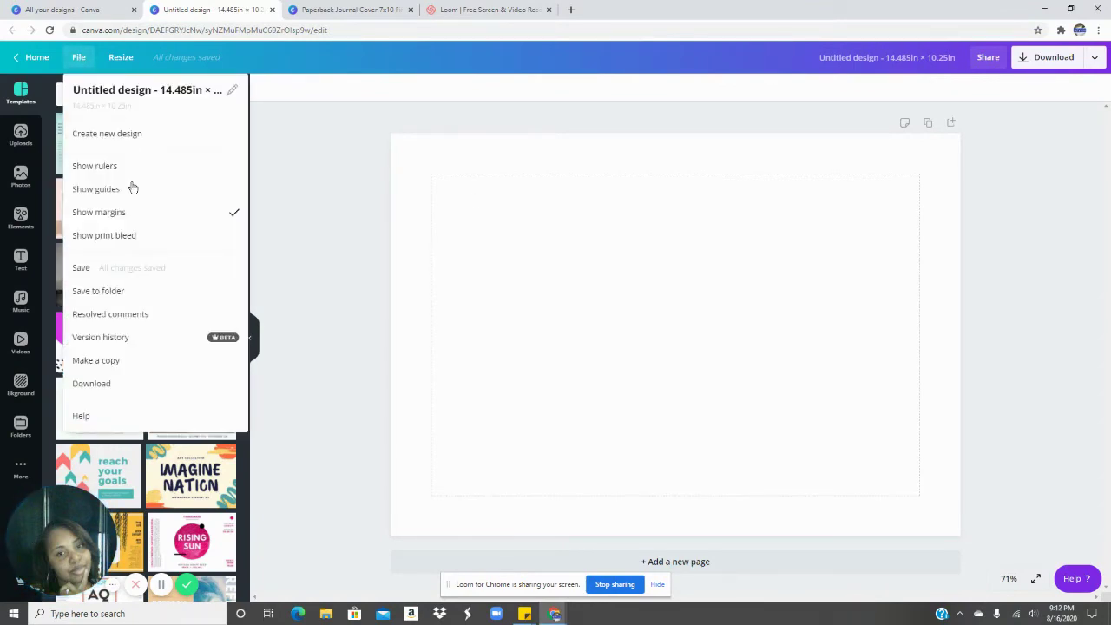
left_click(159, 190)
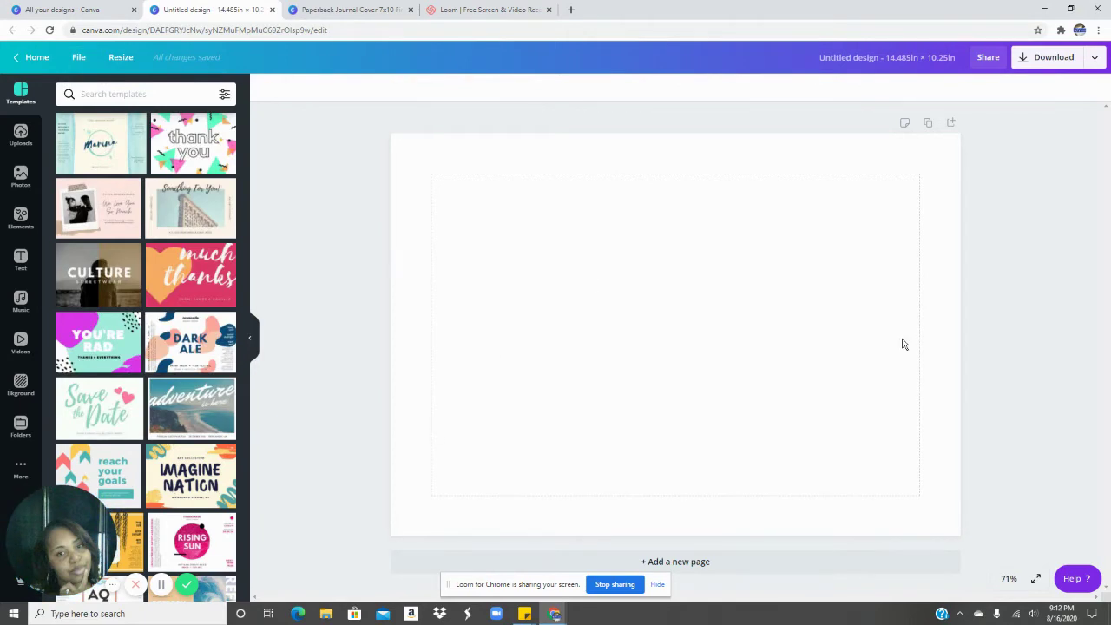
Step: Add the hand-and-coffee-cup desk stock photo to the page
left_click(20, 174)
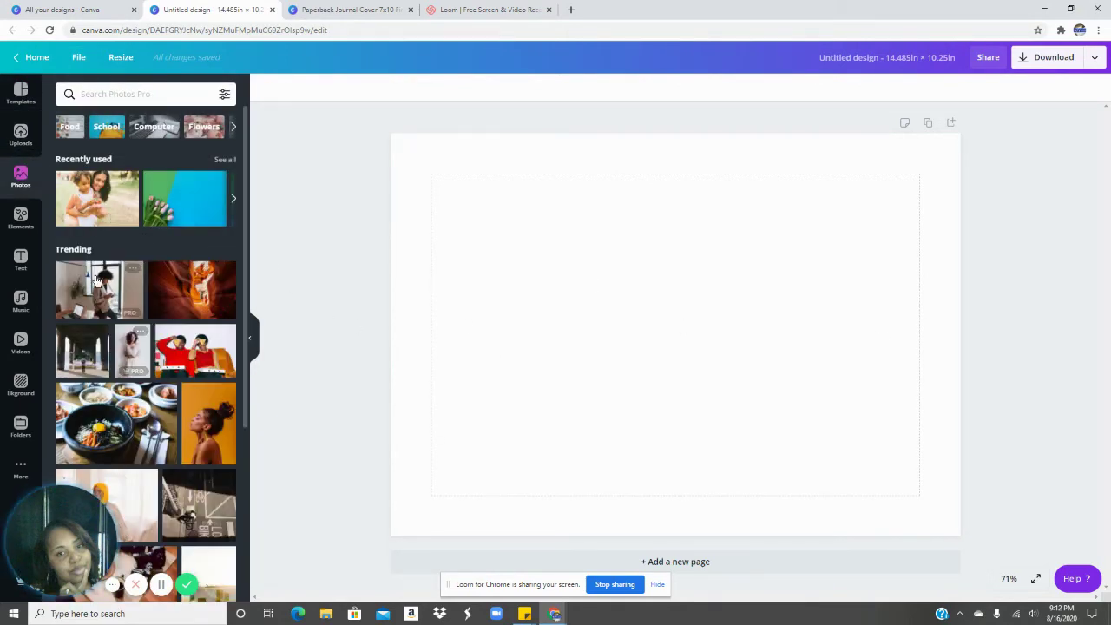
scroll(97, 280, "down", 10)
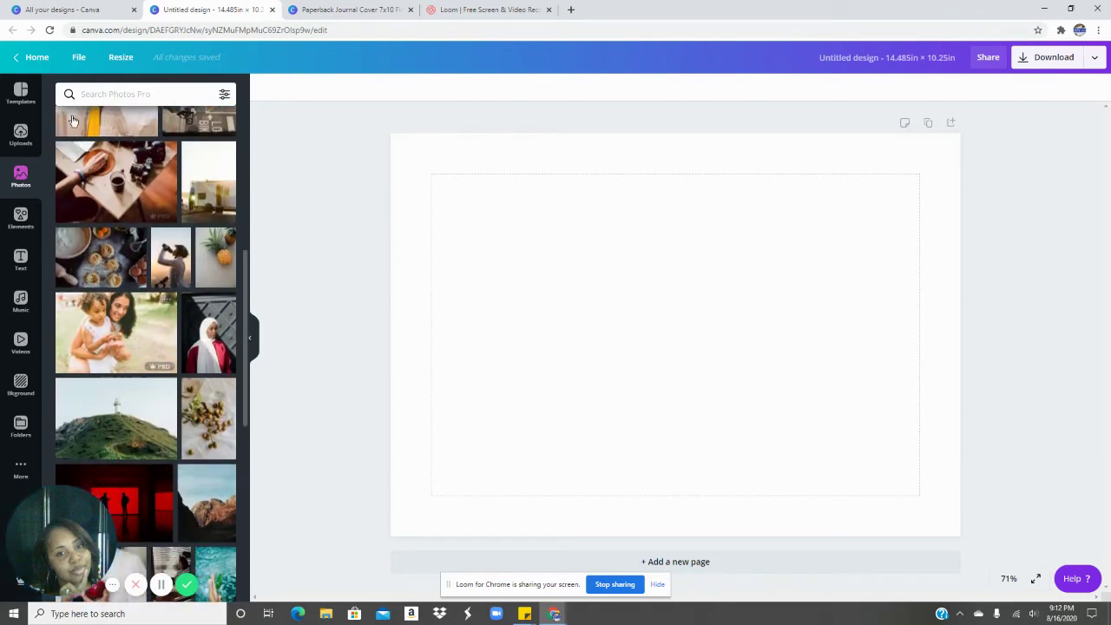
left_click(115, 182)
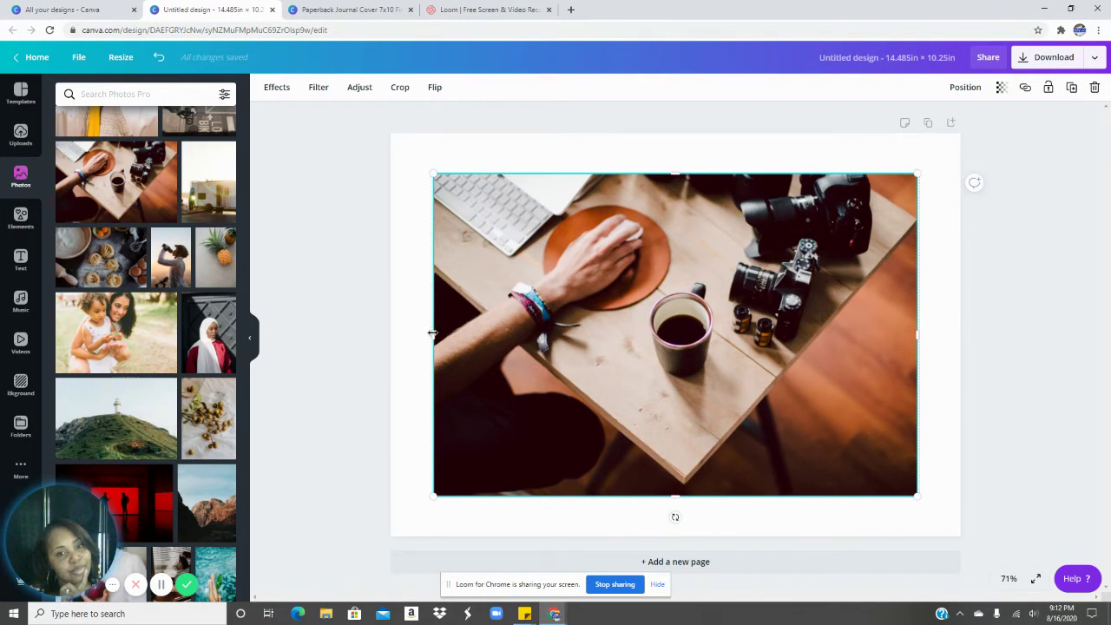
Step: Stretch the desk photo to all four page edges so it fills the page
left_click_drag(432, 333, 391, 332)
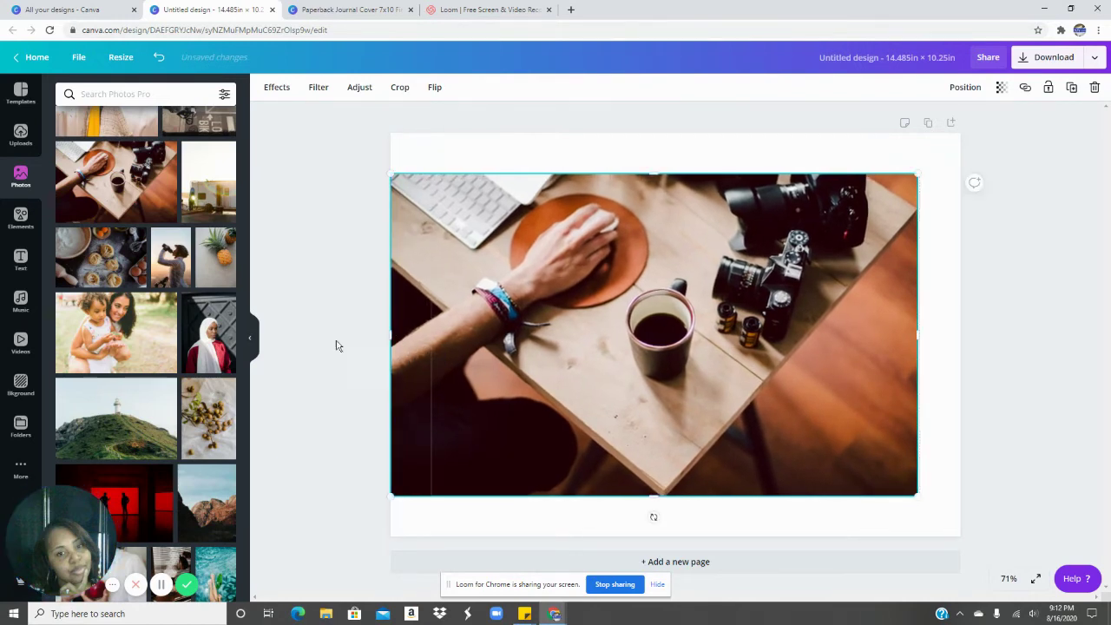
mouse_move(391, 334)
left_mouse_down()
mouse_move(424, 340)
mouse_move(392, 335)
left_mouse_up()
left_click_drag(651, 170, 651, 135)
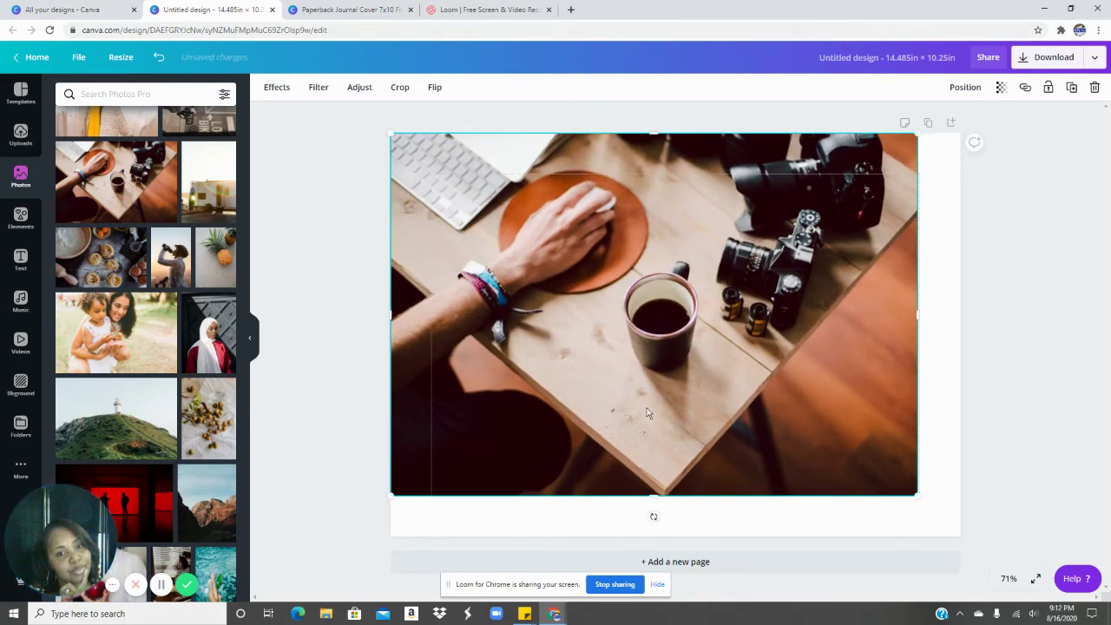
left_click_drag(652, 494, 653, 535)
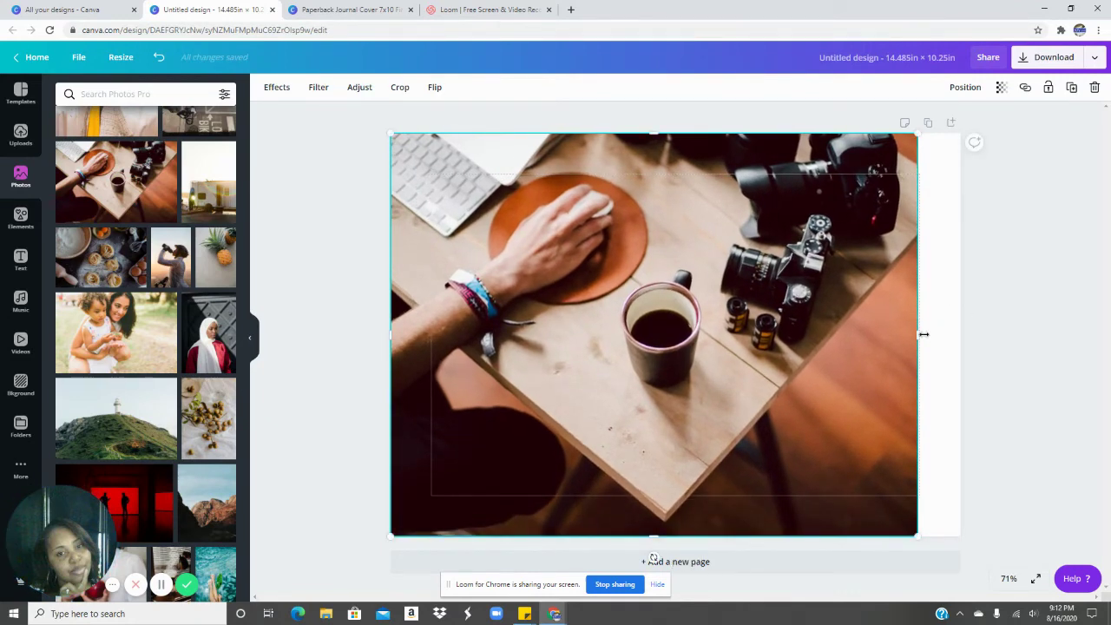
left_click_drag(914, 333, 960, 333)
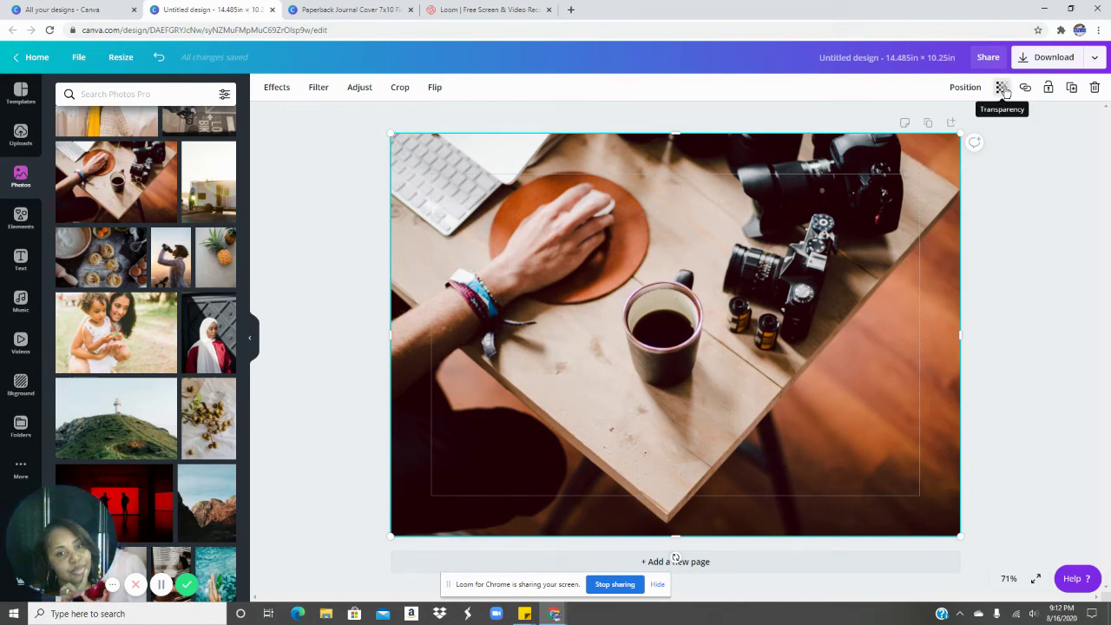
Step: Lower the photo's transparency to about 52 for a washed-out background
left_click(1003, 90)
left_click_drag(967, 124, 933, 118)
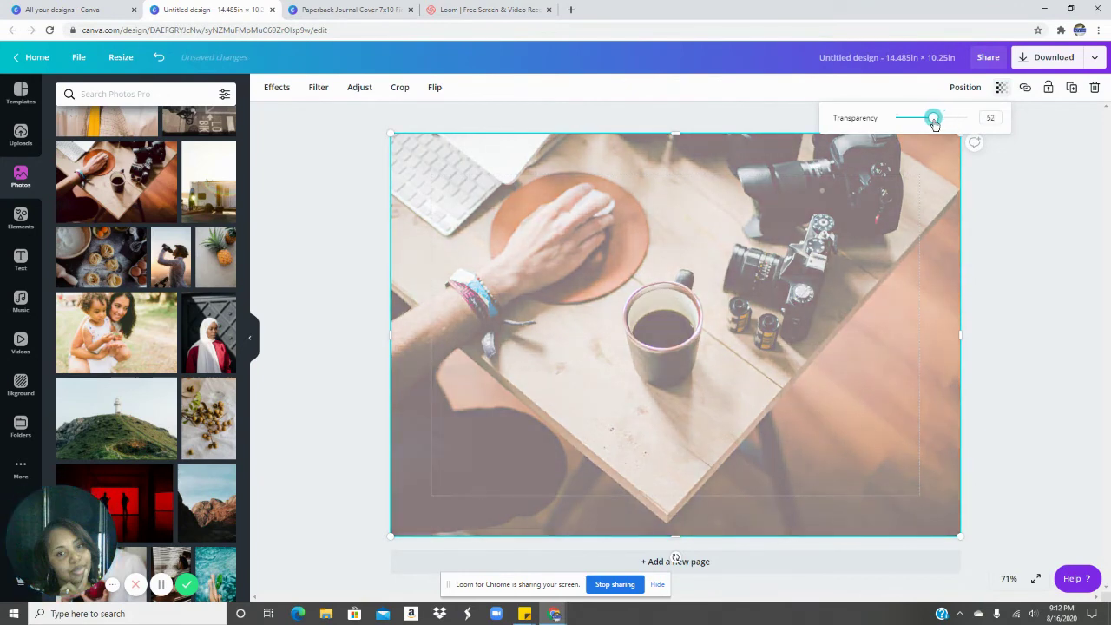
left_click(1017, 424)
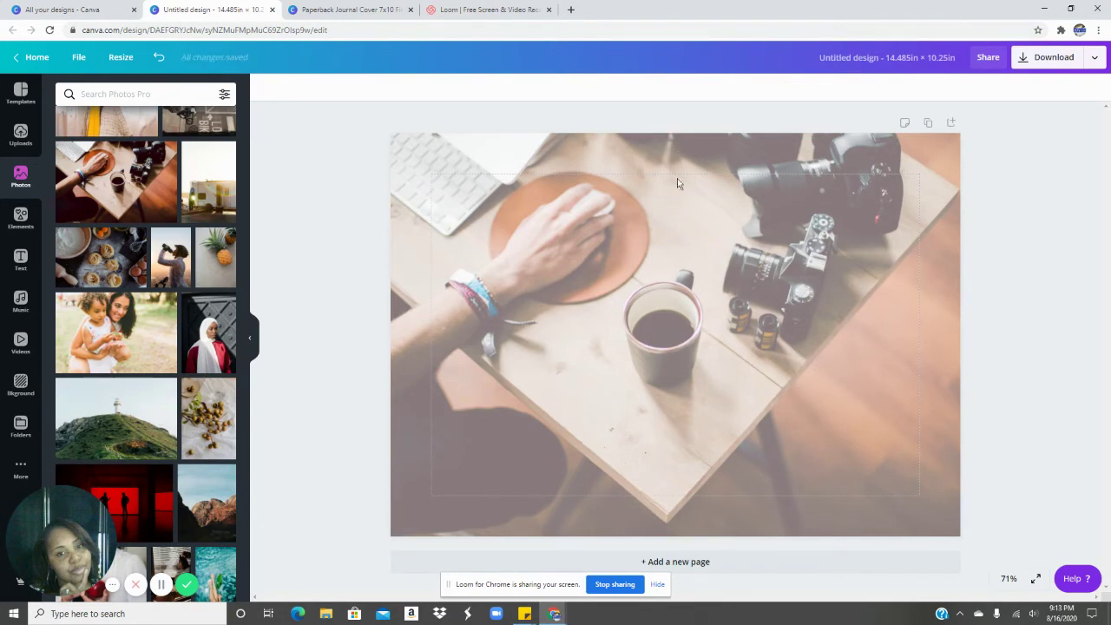
Step: Add an 8 pt subheading and rotate it to run vertically down the cover's centre
left_click(22, 258)
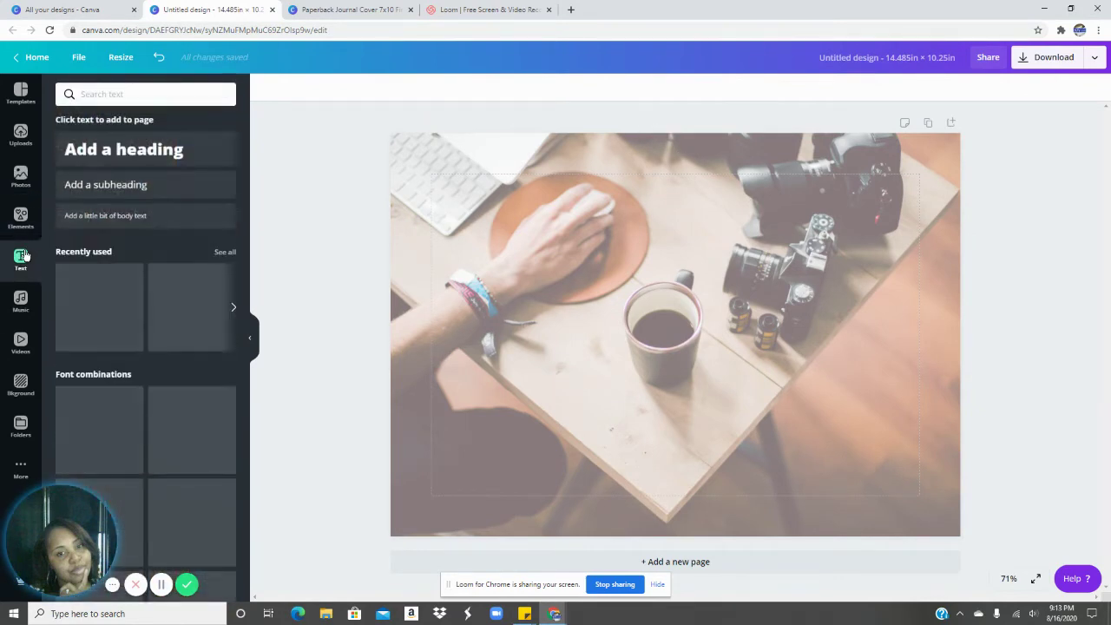
left_click(126, 192)
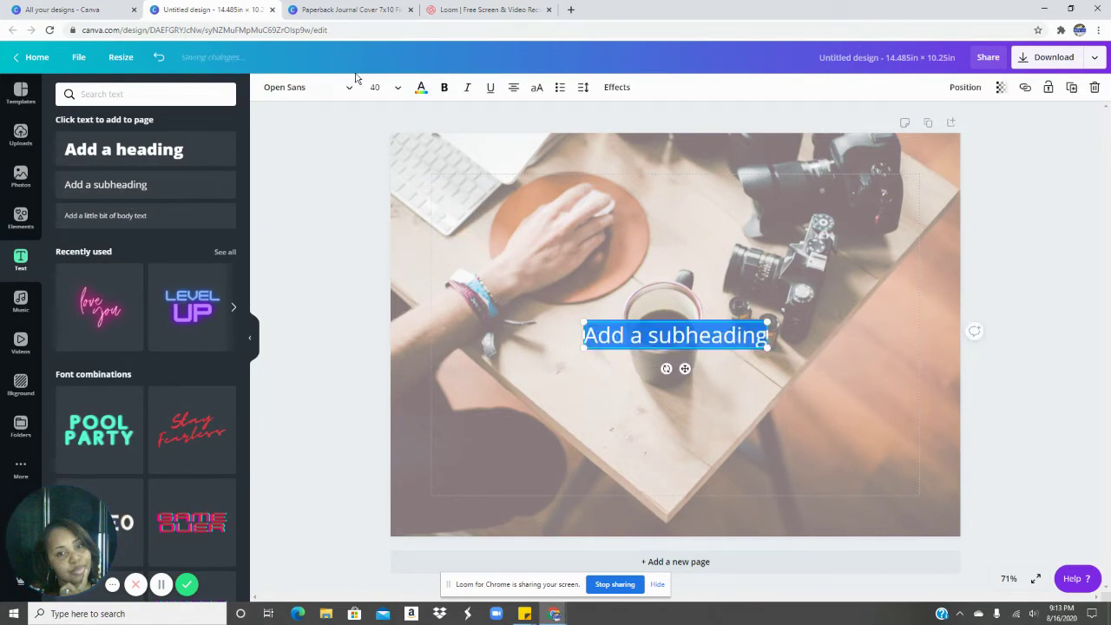
left_click(391, 96)
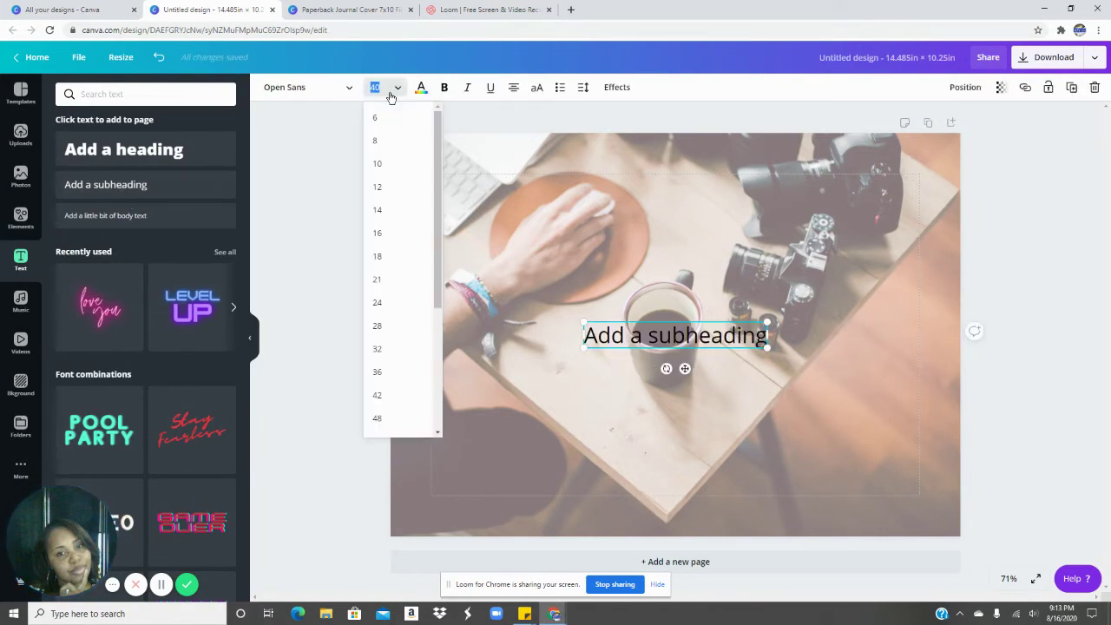
left_click(402, 141)
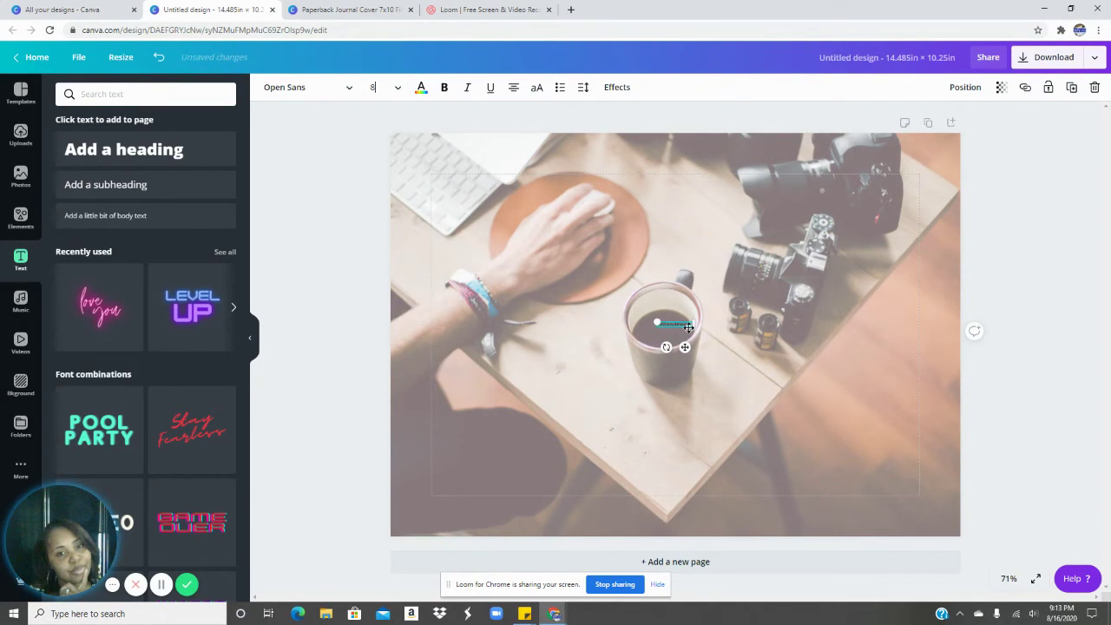
mouse_move(665, 346)
left_mouse_down()
mouse_move(688, 353)
mouse_move(705, 336)
mouse_move(697, 304)
mouse_move(709, 334)
mouse_move(701, 206)
left_mouse_up()
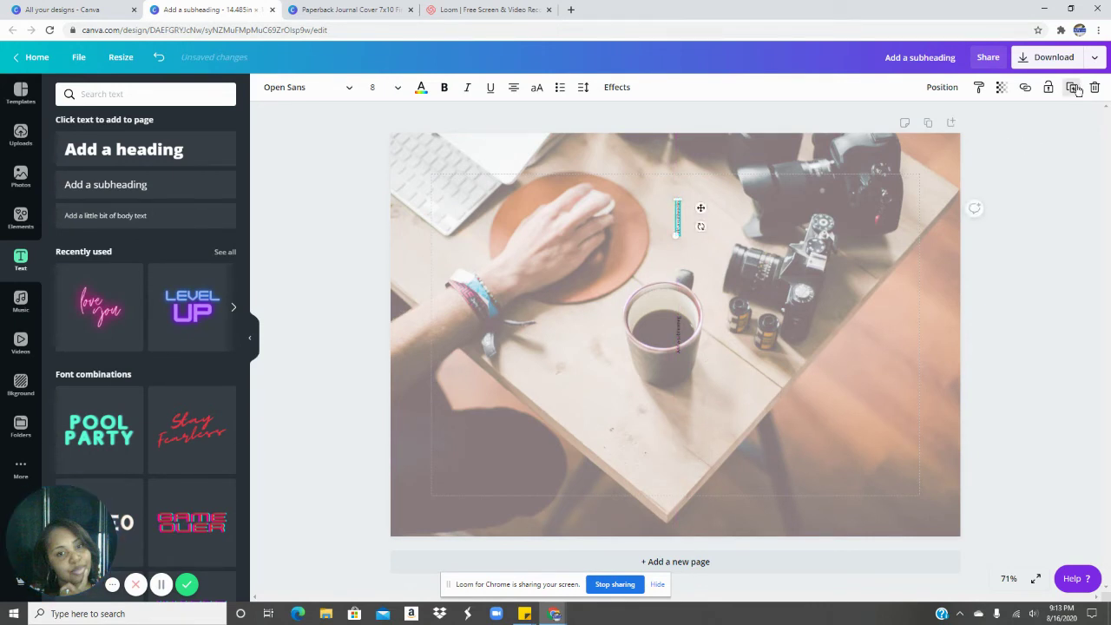
left_click(525, 442)
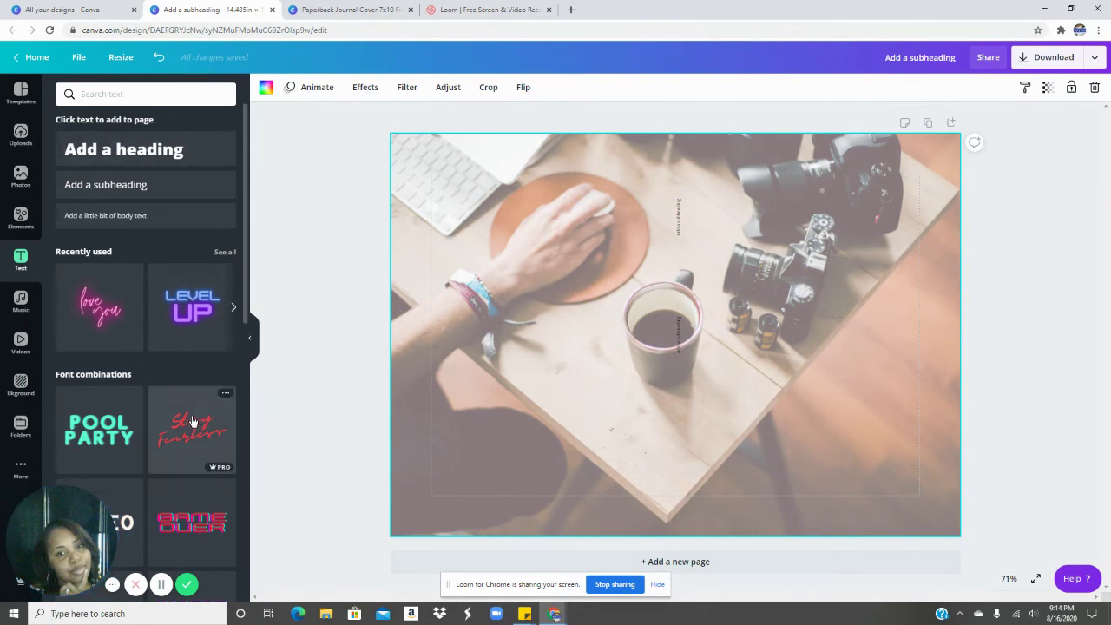
Step: Add the yellow SALE SALE SALE text block, shrink it onto the right half, and duplicate it
scroll(183, 388, "down", 2)
scroll(178, 451, "down", 1)
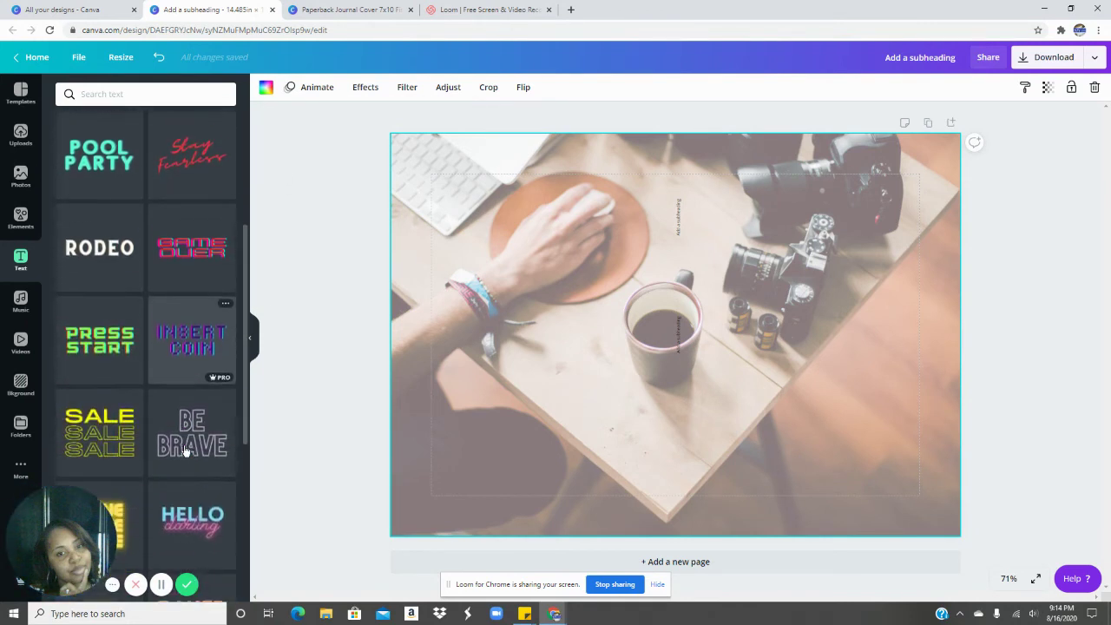
left_click_drag(574, 459, 573, 459)
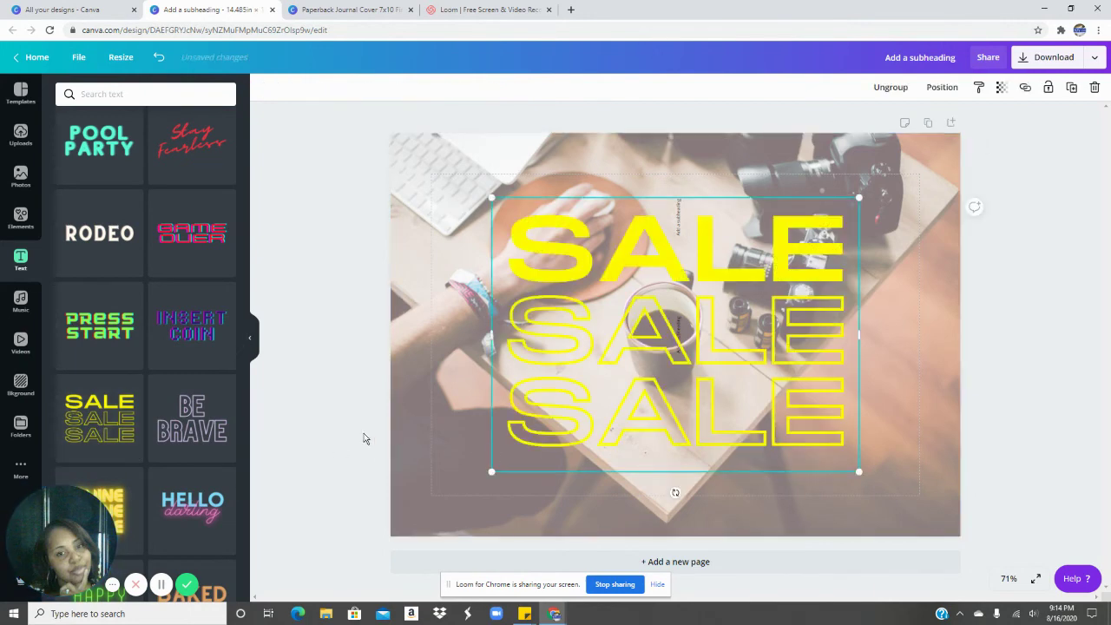
left_click_drag(490, 197, 712, 363)
left_click_drag(791, 434, 533, 326)
left_click(1073, 88)
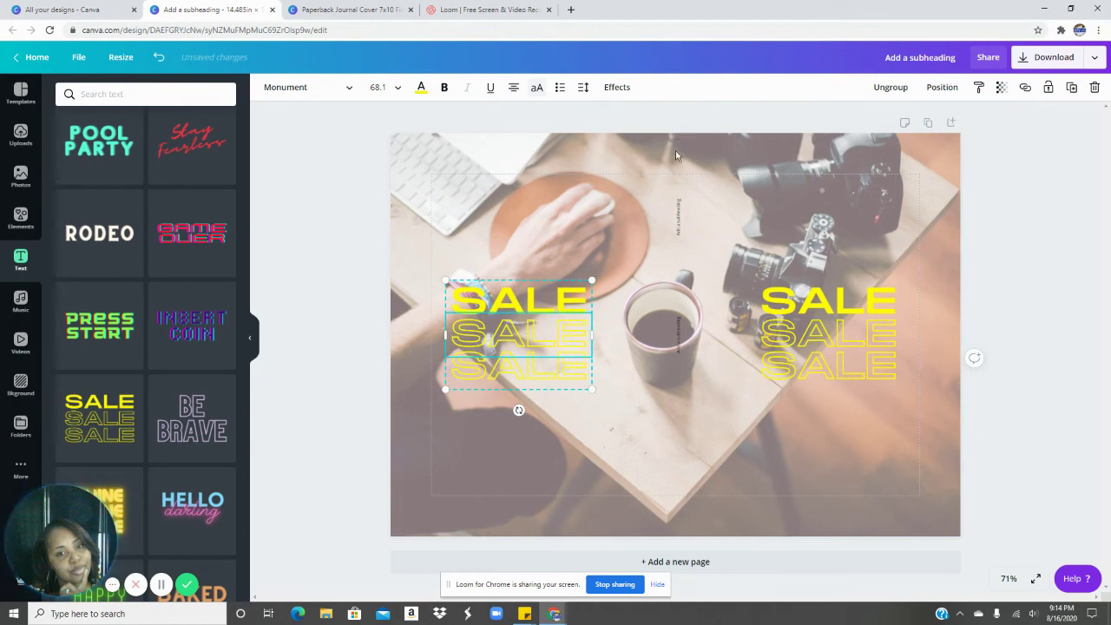
Step: Add a pink square, narrow it into a thin bar, and stretch it from page top to bottom
left_click(21, 217)
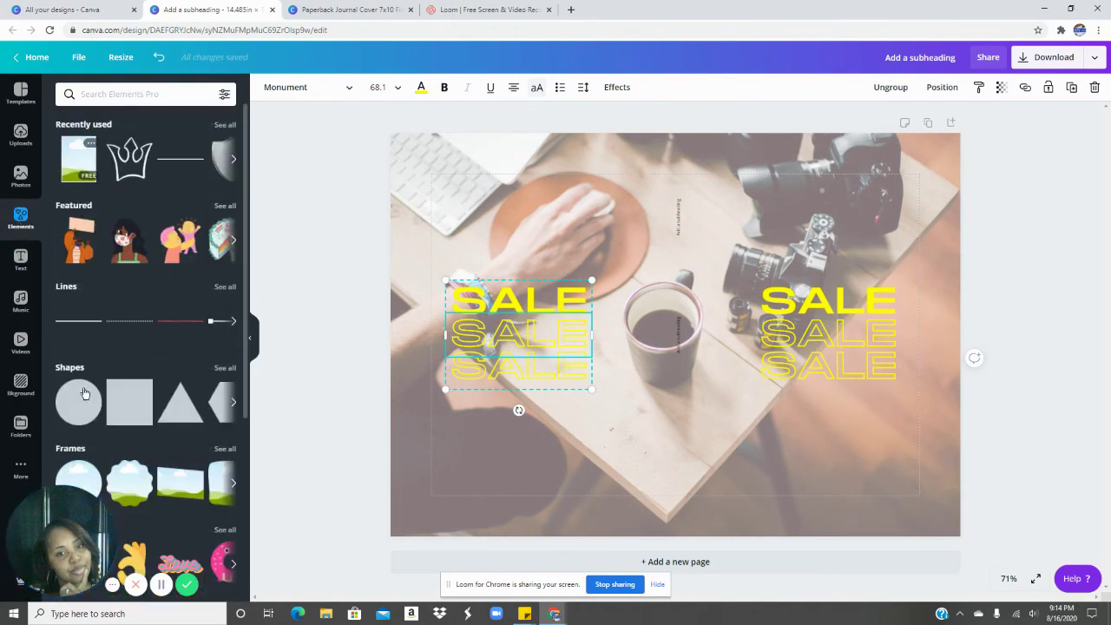
left_click(129, 401)
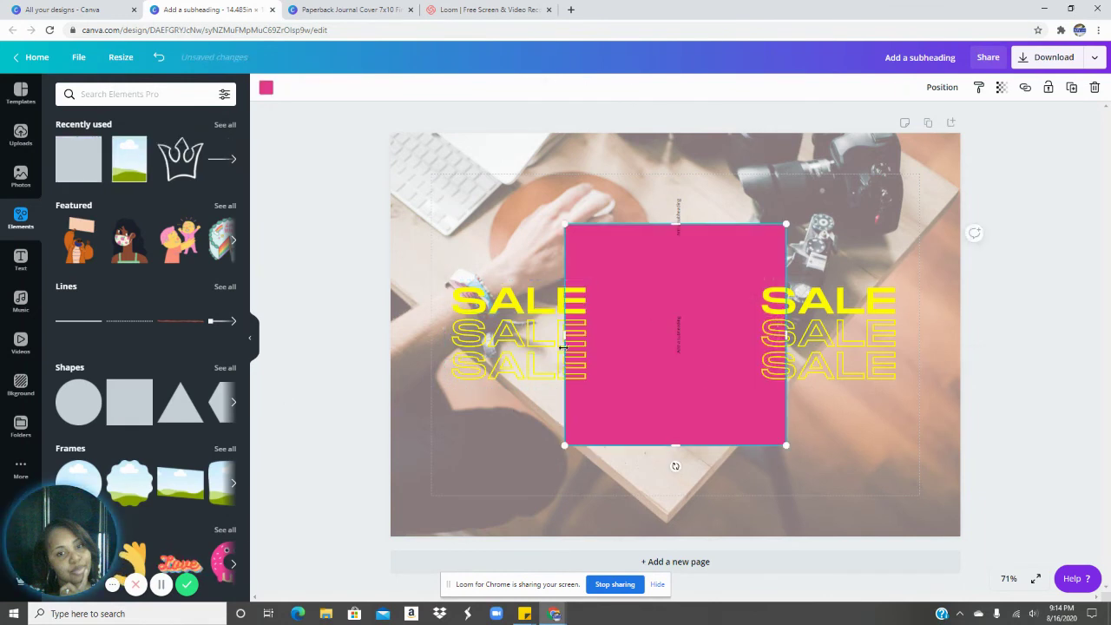
left_click_drag(599, 329, 660, 328)
left_click_drag(786, 335, 695, 335)
left_click_drag(679, 223, 682, 136)
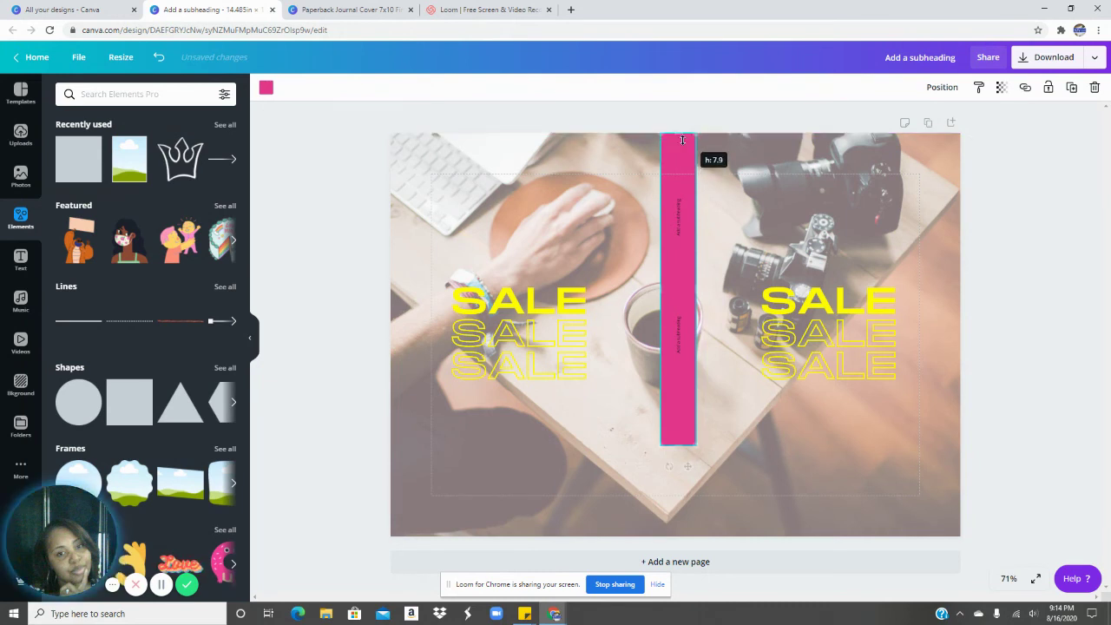
left_click_drag(678, 447, 678, 538)
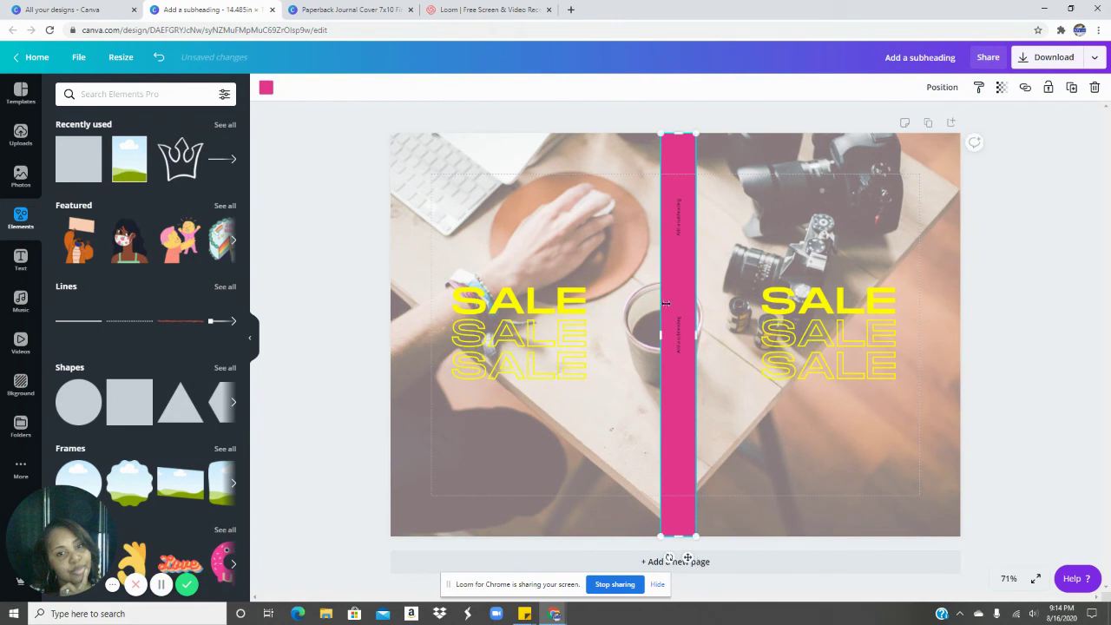
left_click(726, 410)
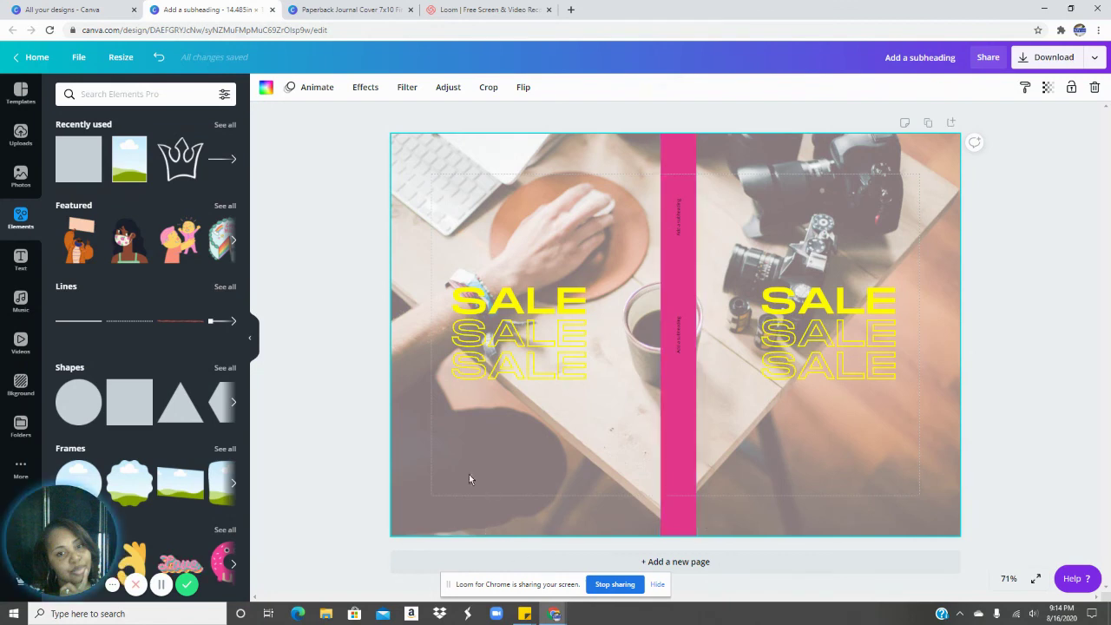
Step: Choose PDF Standard as the file type and download the cover
left_click(1096, 58)
left_click(994, 124)
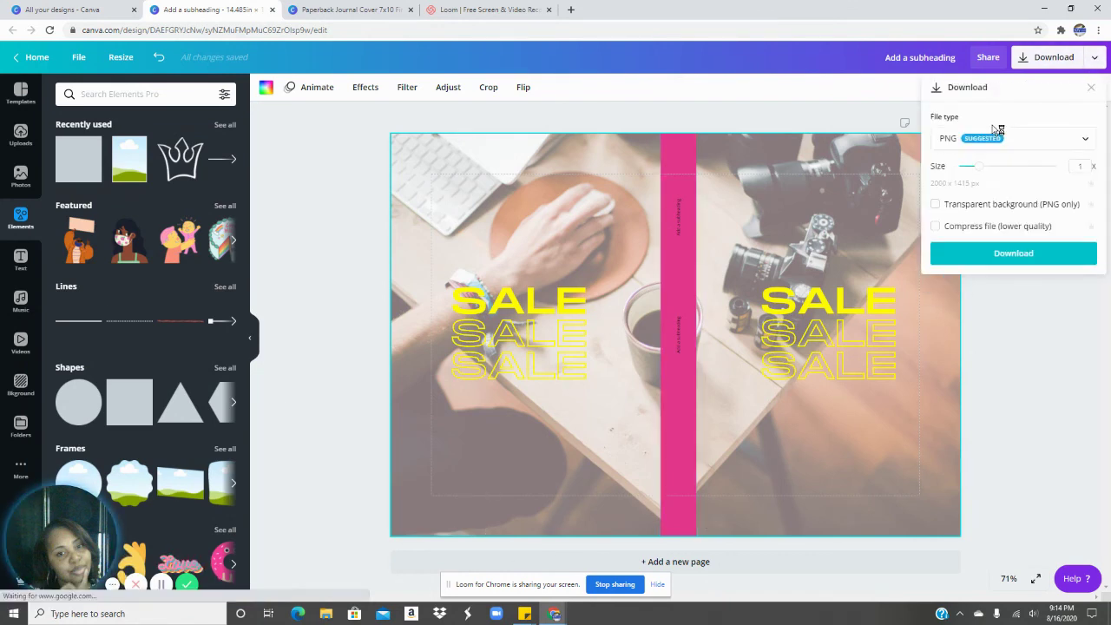
left_click(1007, 139)
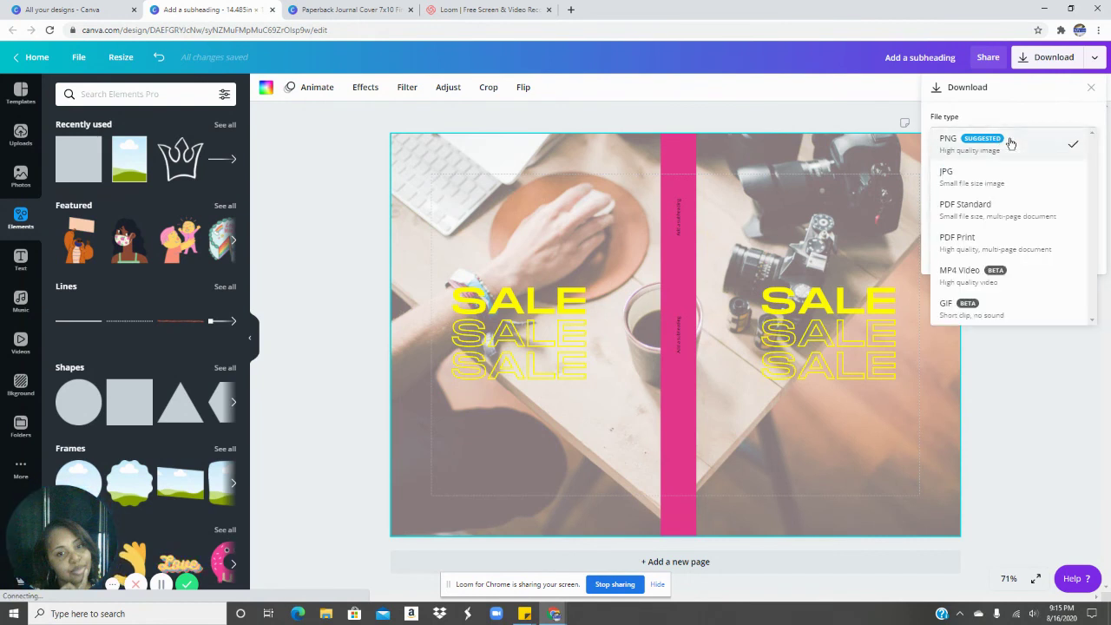
left_click(998, 218)
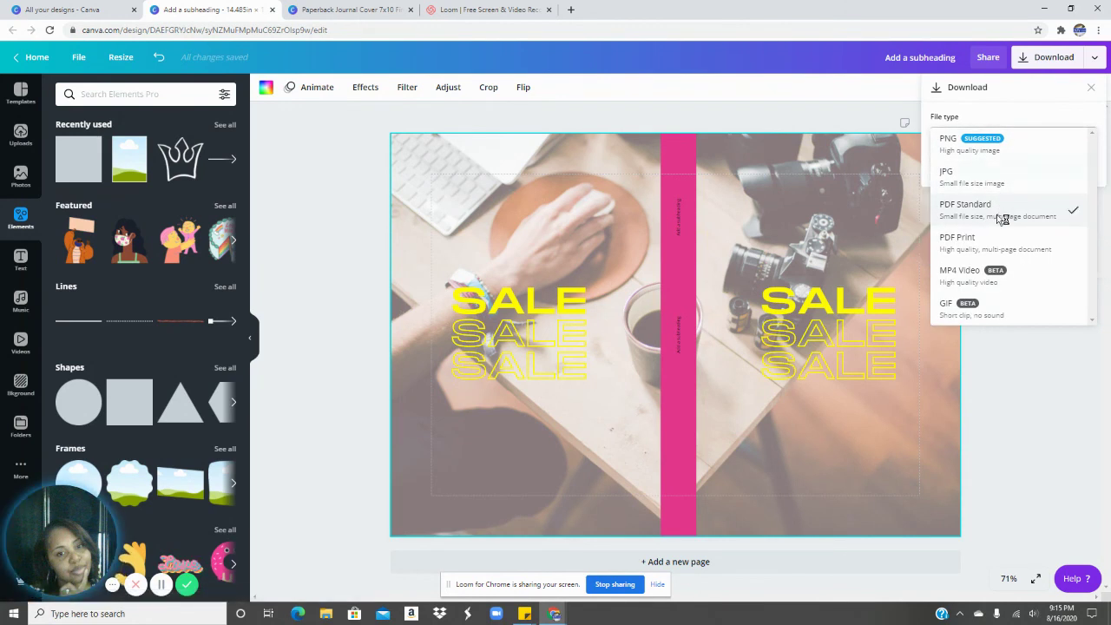
left_click(1019, 139)
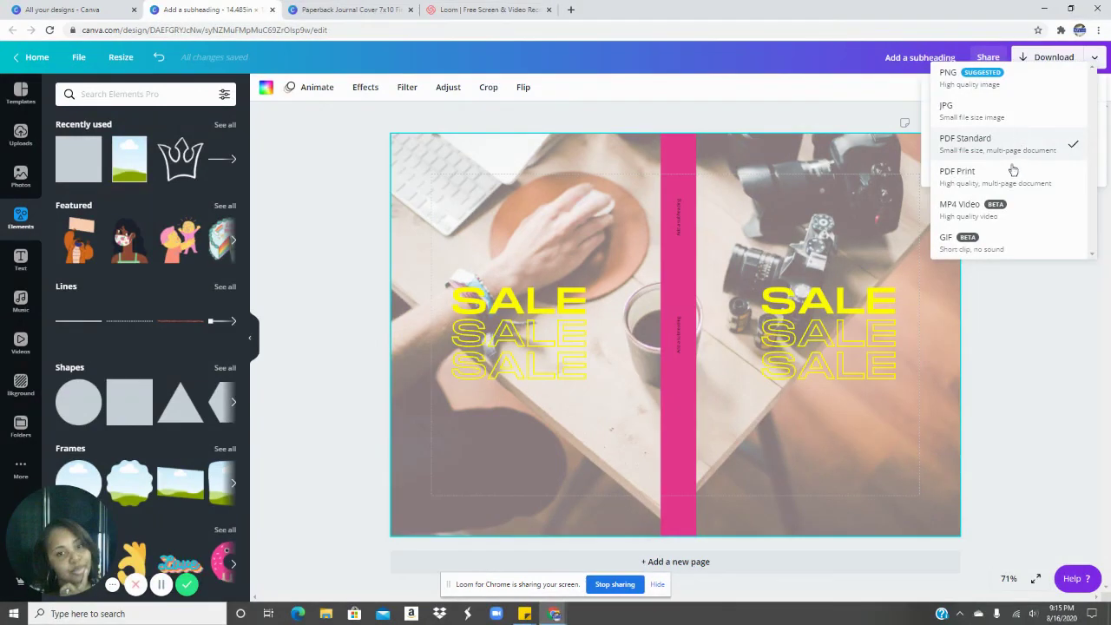
left_click(992, 144)
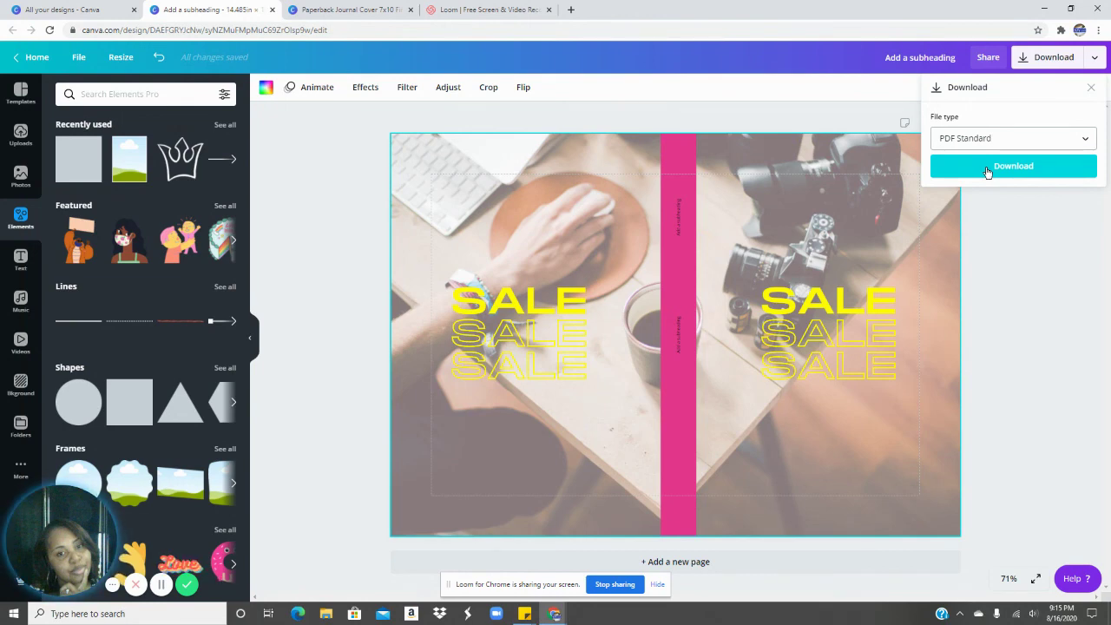
left_click(987, 172)
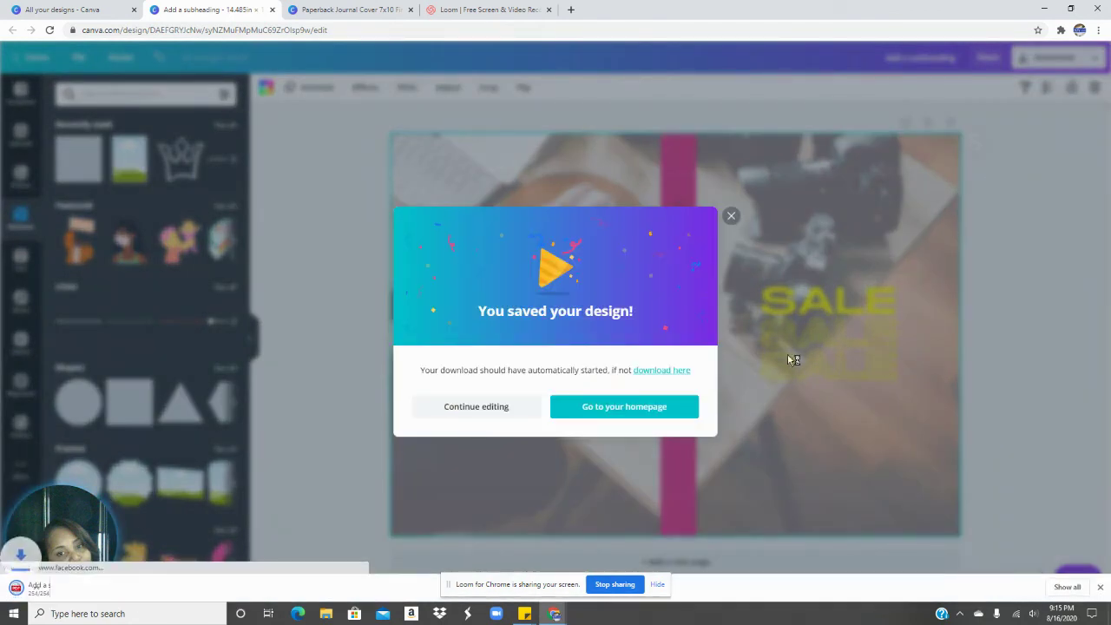
Step: Dismiss the 'You saved your design!' confirmation
left_click(731, 204)
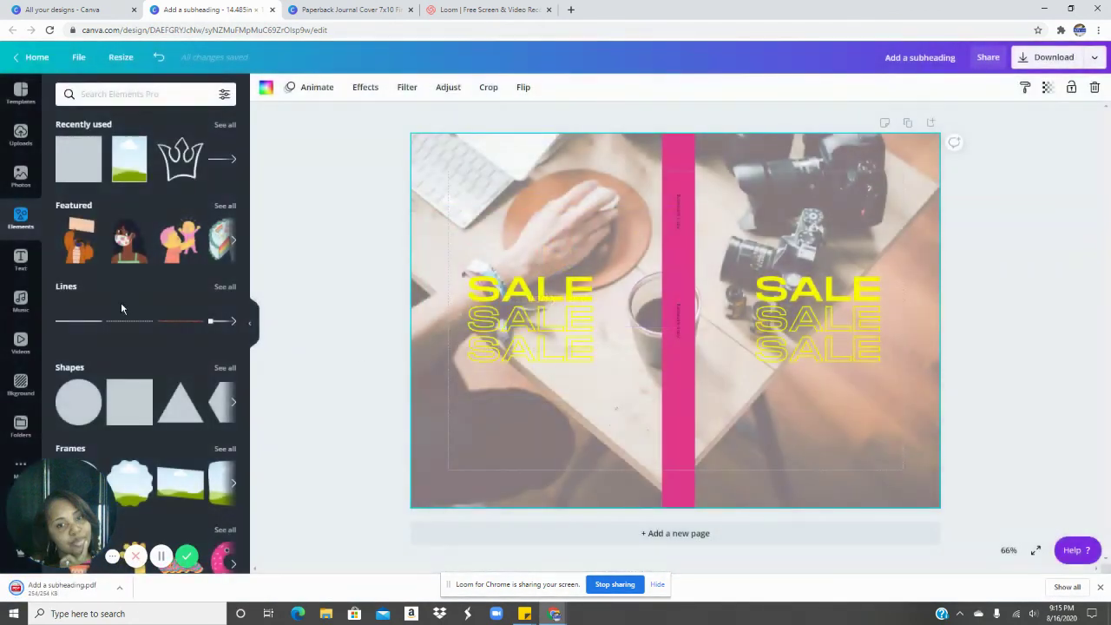